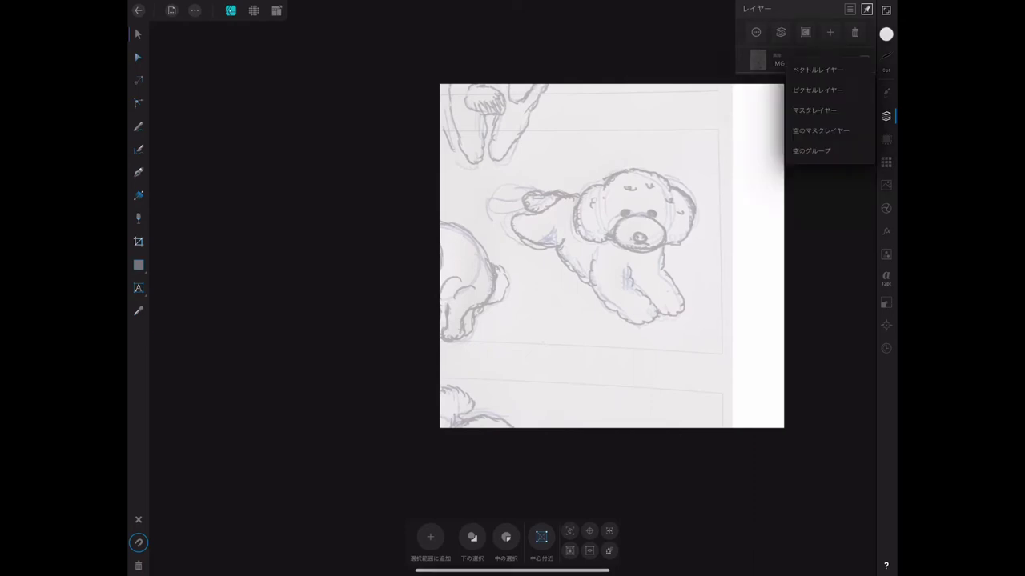
On a new layer, draw an unfilled, black-outlined circle over the dog's head
{"action": "left_click", "coordinate": [809, 85]}
{"action": "left_click", "coordinate": [138, 265]}
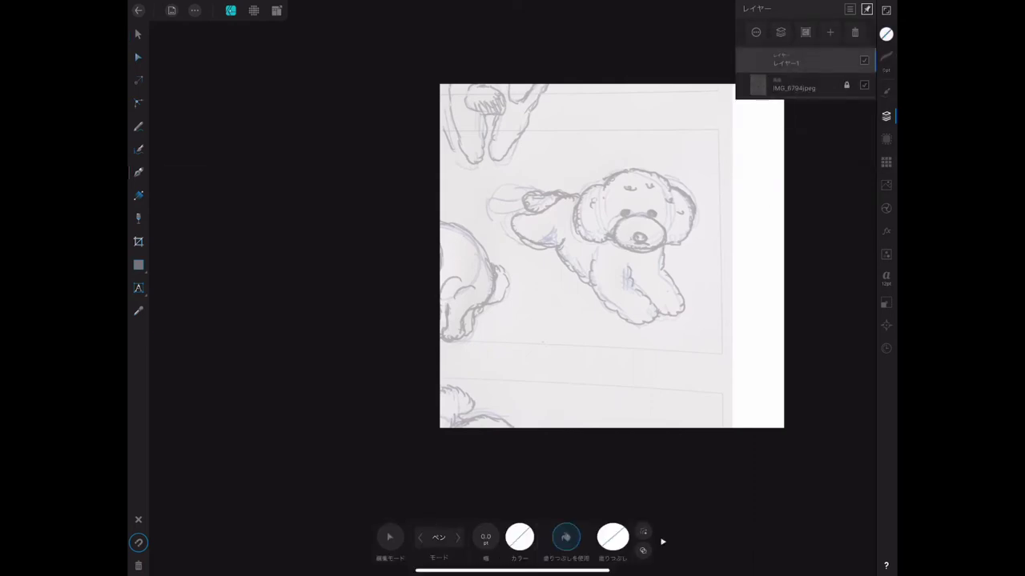
{"action": "left_click", "coordinate": [138, 265]}
{"action": "left_click", "coordinate": [194, 109]}
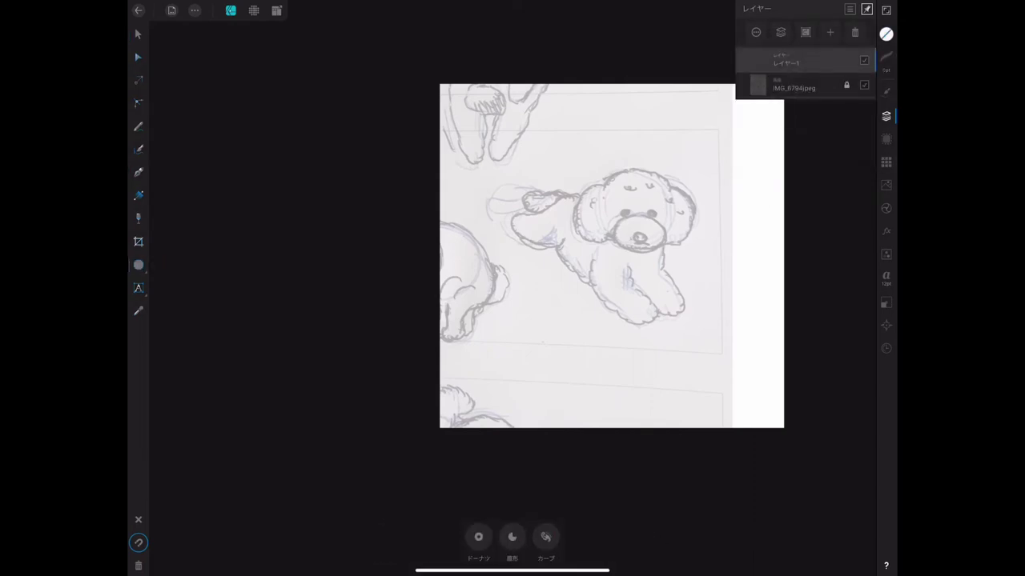
{"action": "left_click_drag", "start_coordinate": [594, 168], "coordinate": [673, 245]}
{"action": "left_click", "coordinate": [886, 34]}
{"action": "left_click", "coordinate": [776, 265]}
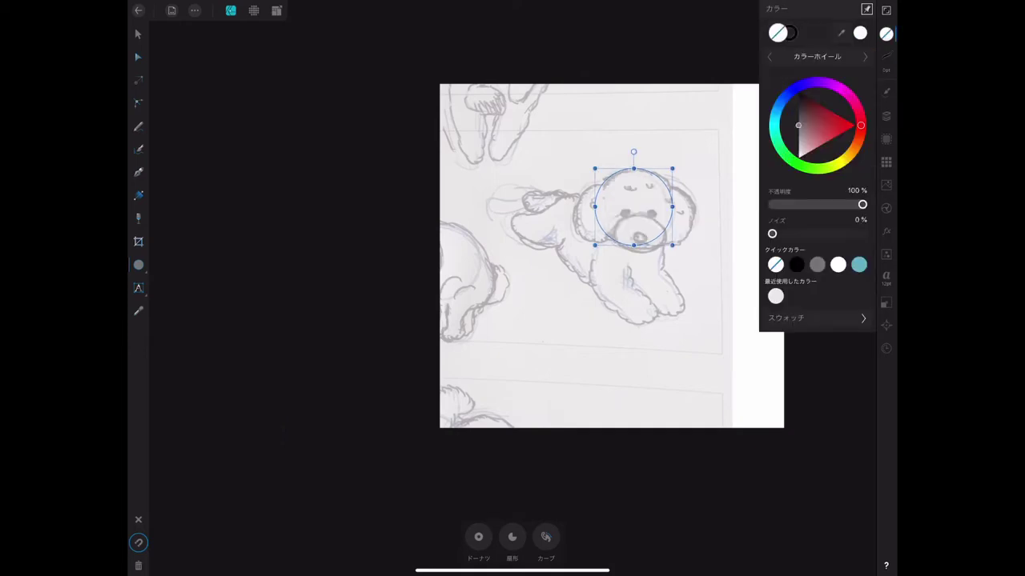
{"action": "left_click", "coordinate": [789, 32]}
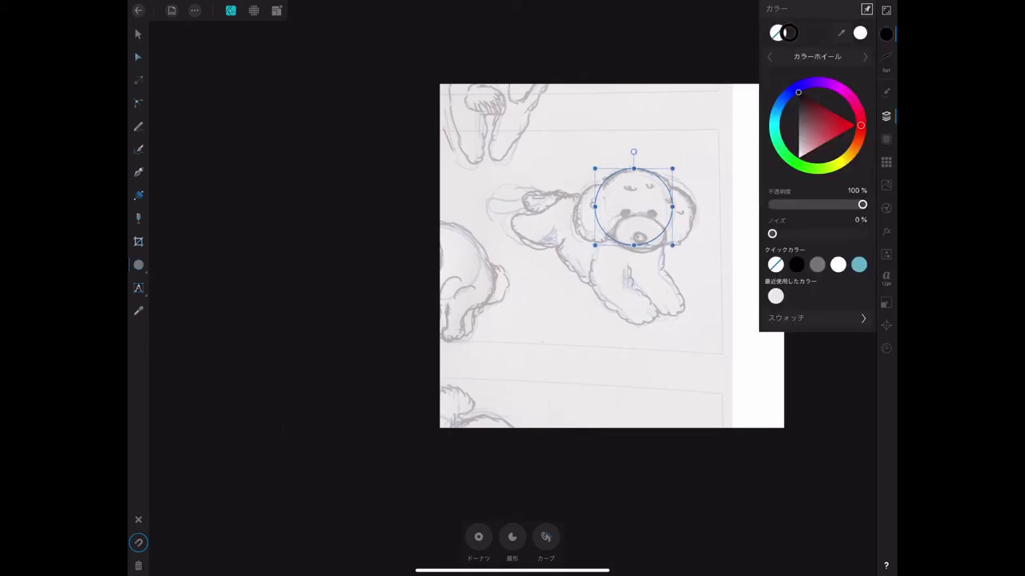
{"action": "left_click", "coordinate": [886, 116]}
Nudge the head circle into place and copy it into a smaller oval fitted around the muzzle
{"action": "left_click", "coordinate": [137, 34]}
{"action": "left_click_drag", "start_coordinate": [633, 206], "coordinate": [637, 208]}
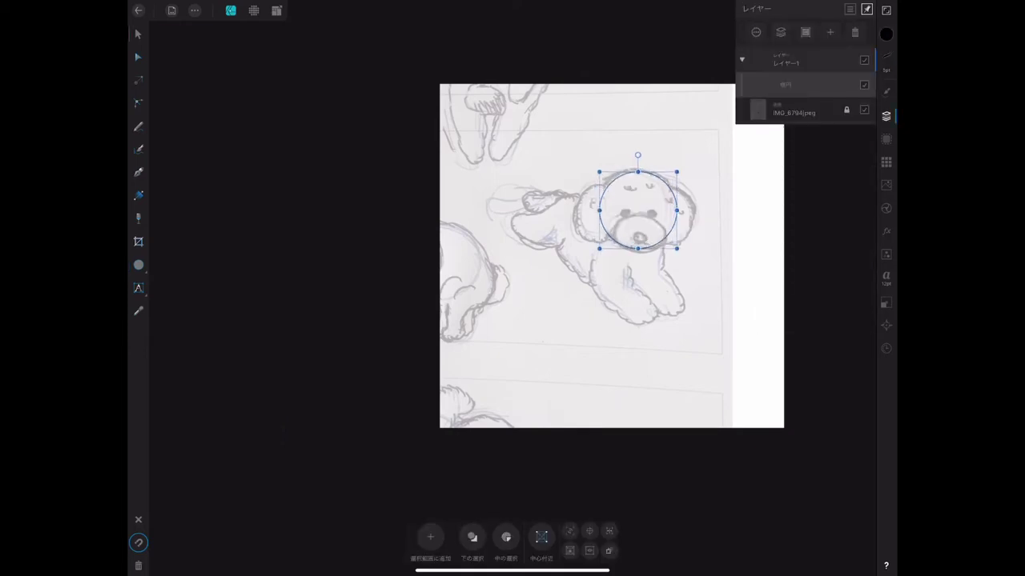
{"action": "scroll", "coordinate": [609, 256], "scroll_direction": "up", "scroll_amount": 5}
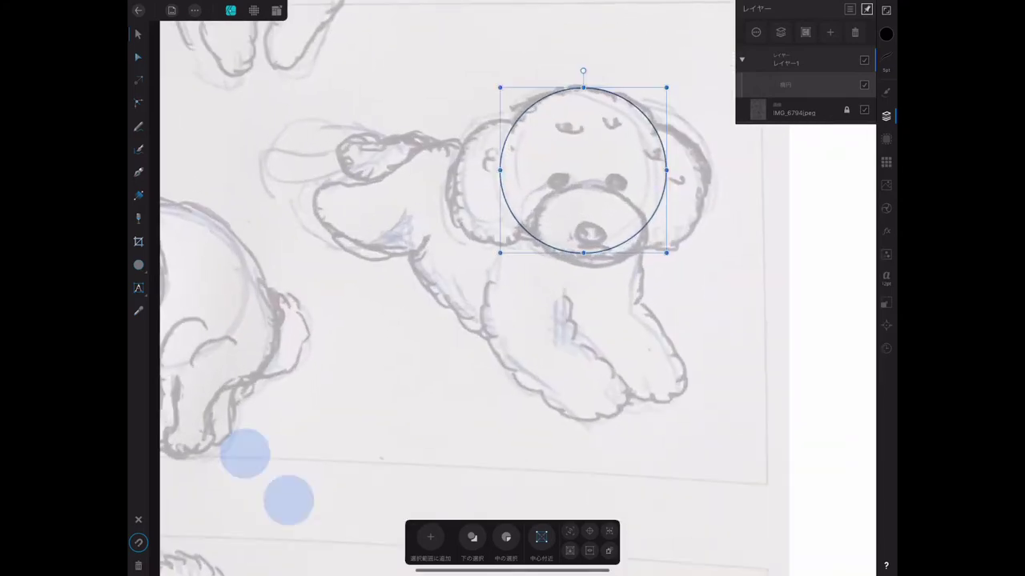
{"action": "left_click_drag", "start_coordinate": [581, 170], "coordinate": [591, 203]}
{"action": "left_click_drag", "start_coordinate": [591, 126], "coordinate": [585, 185]}
{"action": "left_click_drag", "start_coordinate": [510, 280], "coordinate": [530, 264]}
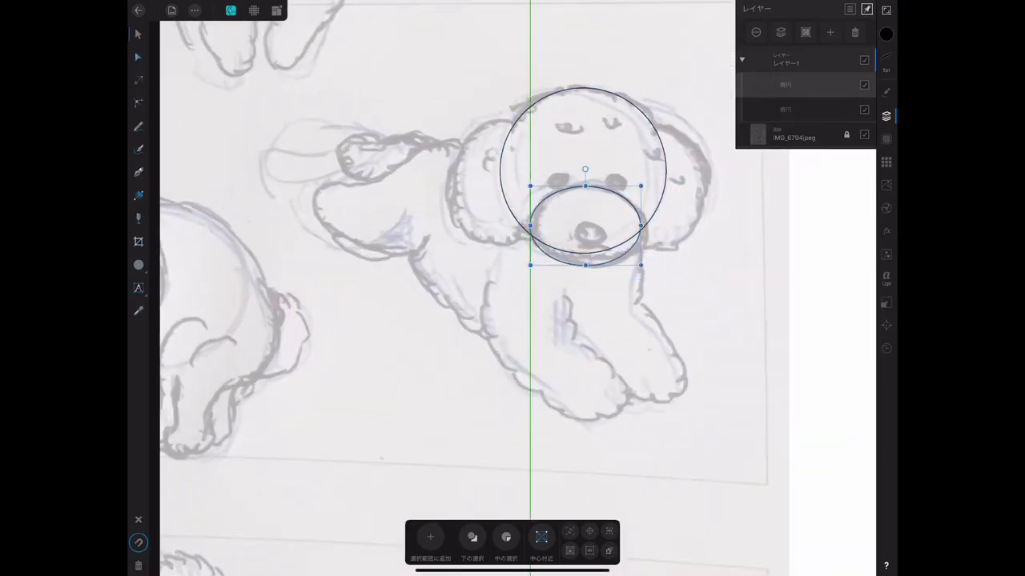
{"action": "left_click_drag", "start_coordinate": [640, 225], "coordinate": [642, 224]}
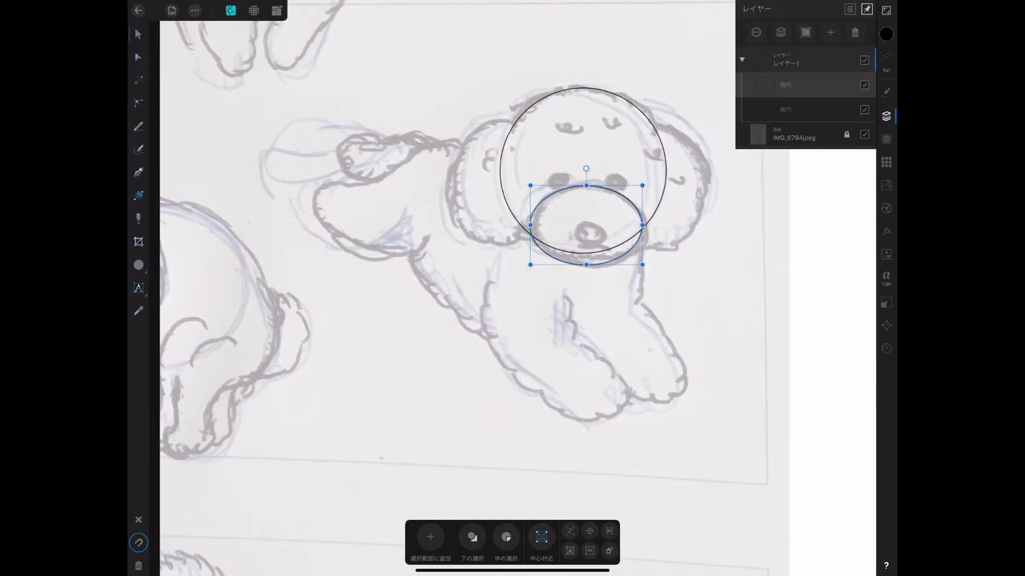
{"action": "left_click_drag", "start_coordinate": [529, 225], "coordinate": [535, 225]}
{"action": "scroll", "coordinate": [584, 240], "scroll_direction": "up", "scroll_amount": 3}
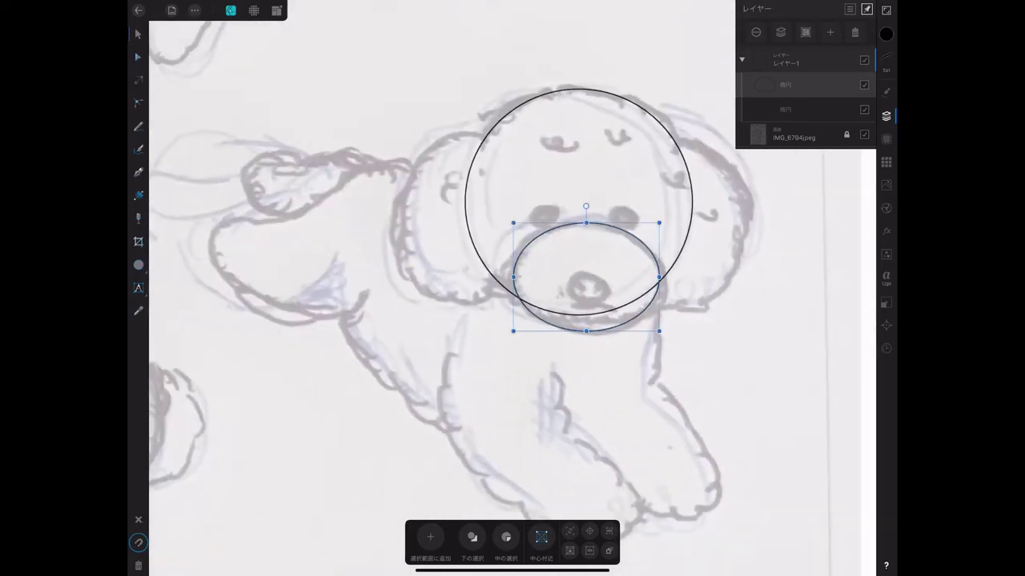
{"action": "left_click", "coordinate": [680, 160]}
Copy the head circle into small circles along its top edge and select them with the head circle
{"action": "left_click_drag", "start_coordinate": [578, 200], "coordinate": [536, 160]}
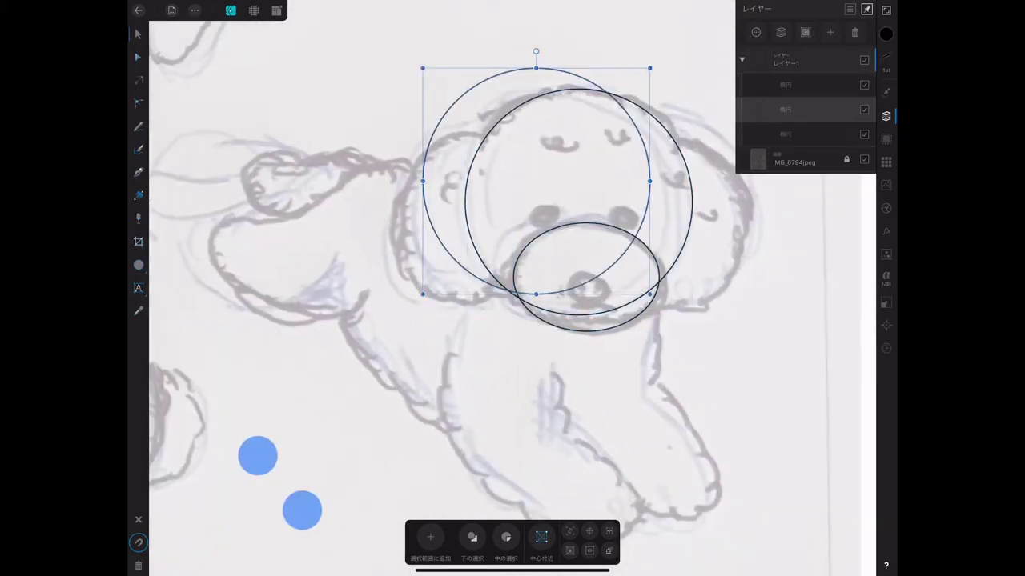
{"action": "mouse_move", "coordinate": [649, 50]}
{"action": "left_mouse_down"}
{"action": "mouse_move", "coordinate": [465, 251]}
{"action": "mouse_move", "coordinate": [491, 145]}
{"action": "left_mouse_up"}
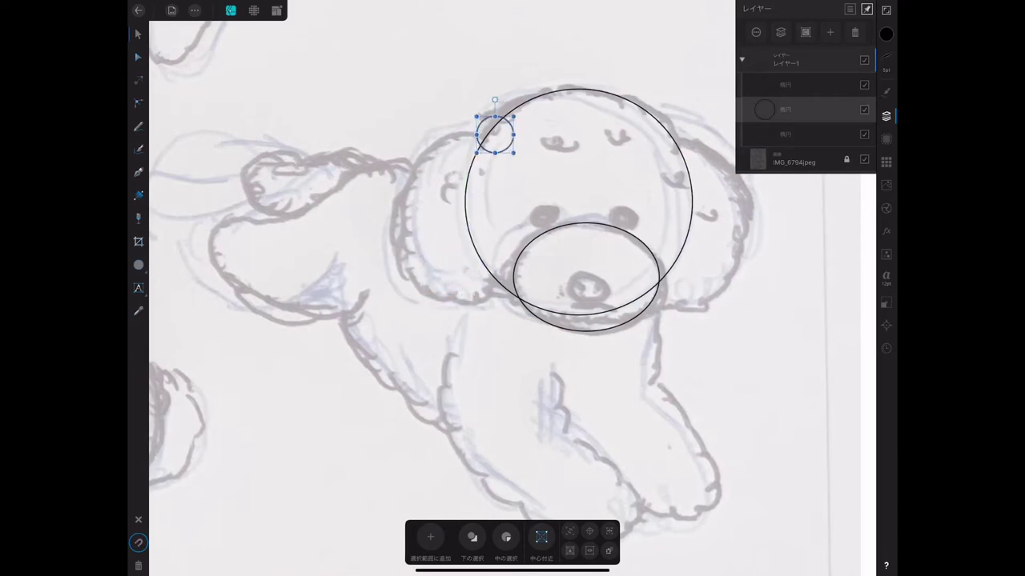
{"action": "scroll", "coordinate": [524, 160], "scroll_direction": "up", "scroll_amount": 5}
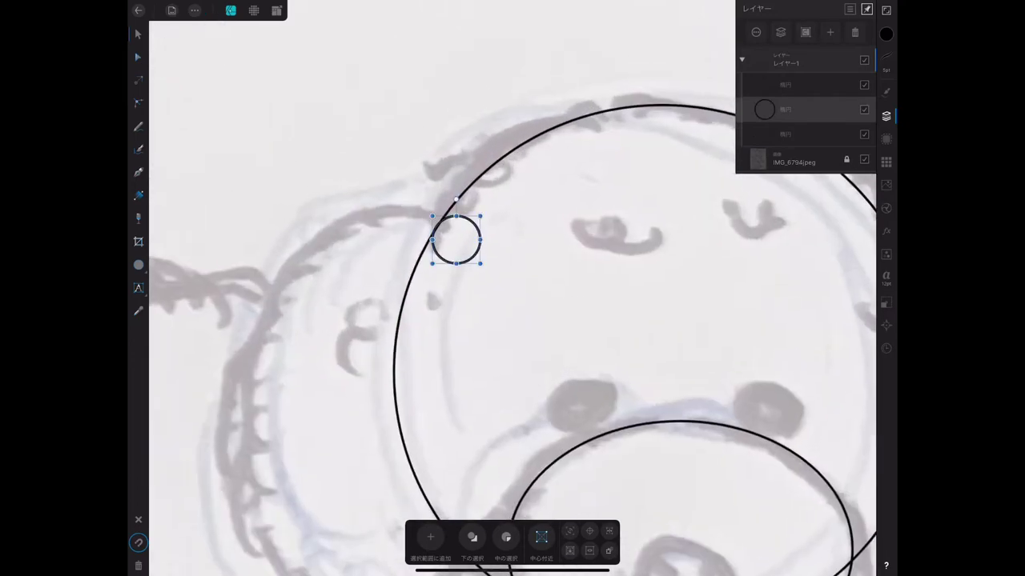
{"action": "mouse_move", "coordinate": [456, 235]}
{"action": "left_mouse_down"}
{"action": "mouse_move", "coordinate": [458, 208]}
{"action": "mouse_move", "coordinate": [501, 175]}
{"action": "mouse_move", "coordinate": [487, 184]}
{"action": "left_mouse_up"}
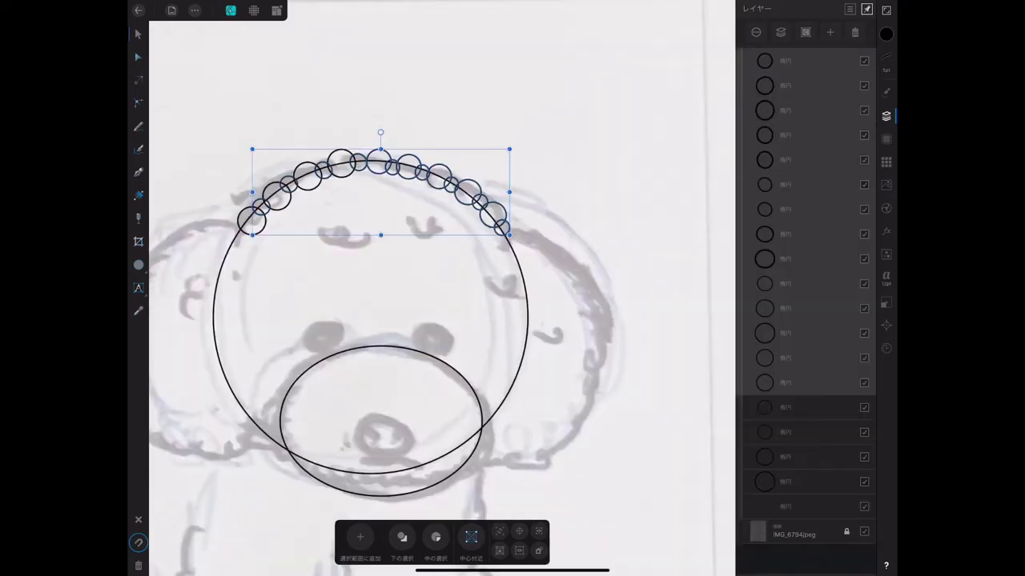
{"action": "left_click_drag", "start_coordinate": [765, 428], "coordinate": [764, 528]}
{"action": "left_click", "coordinate": [370, 312]}
Merge the head circles into one scalloped outline and place a small circle on the muzzle edge
{"action": "left_click", "coordinate": [216, 202]}
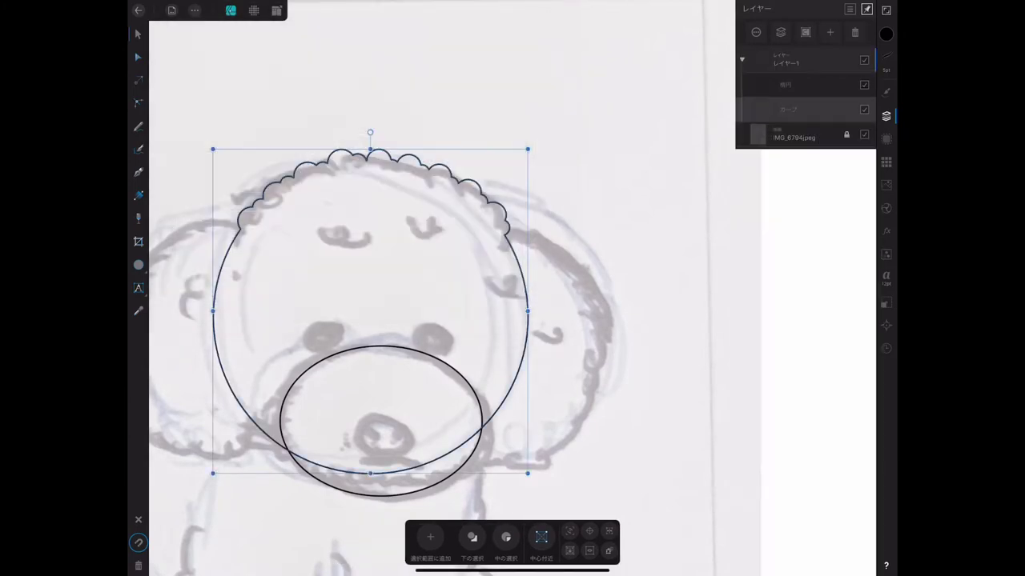
{"action": "left_click", "coordinate": [381, 488]}
{"action": "scroll", "coordinate": [512, 320], "scroll_direction": "up", "scroll_amount": 2}
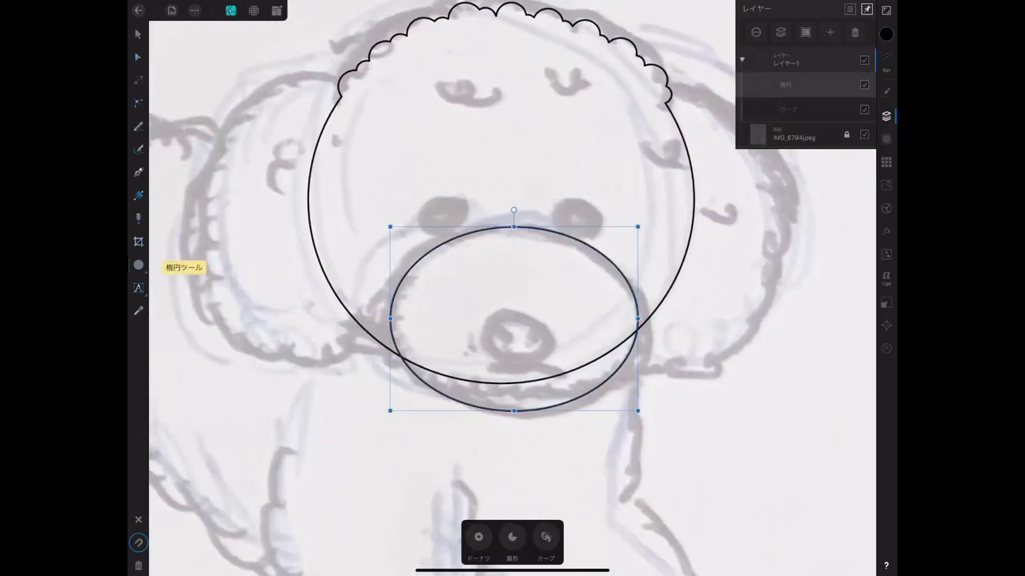
{"action": "left_click_drag", "start_coordinate": [423, 282], "coordinate": [440, 299]}
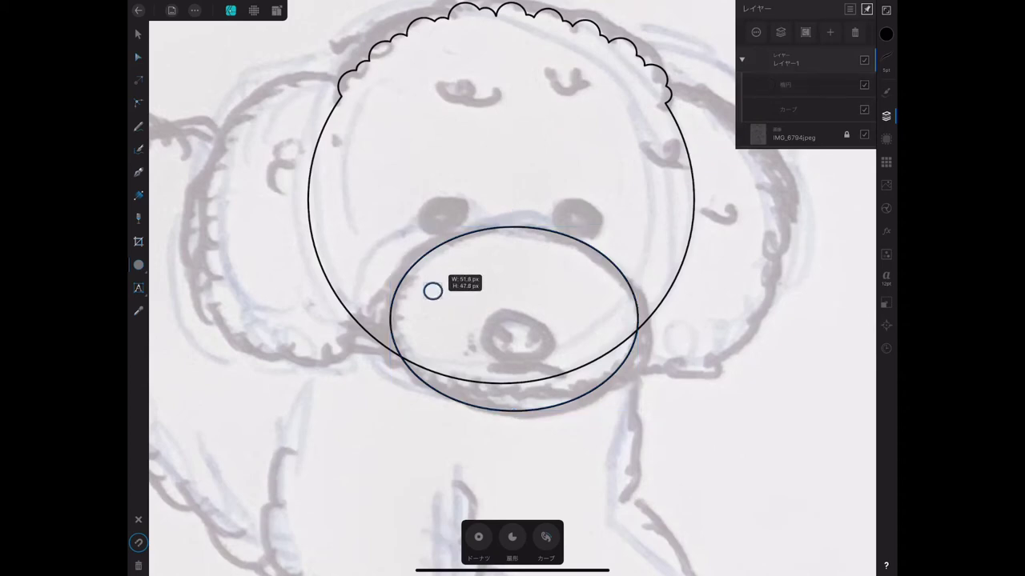
{"action": "scroll", "coordinate": [430, 291], "scroll_direction": "up", "scroll_amount": 5}
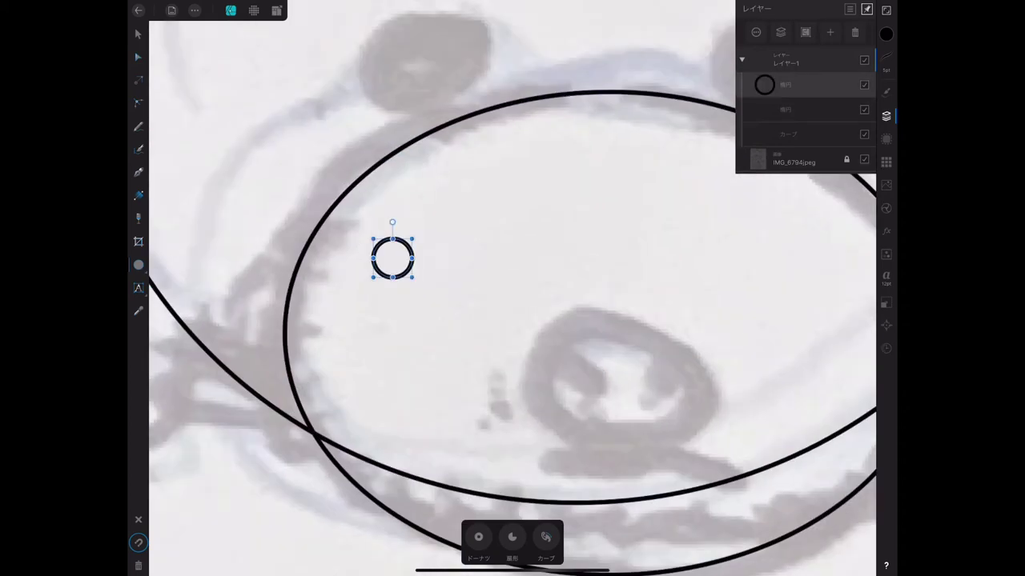
{"action": "mouse_move", "coordinate": [389, 259]}
{"action": "left_mouse_down"}
{"action": "mouse_move", "coordinate": [312, 250]}
{"action": "mouse_move", "coordinate": [301, 261]}
{"action": "left_mouse_up"}
Duplicate the small circles along the muzzle oval's lower edge
{"action": "left_click", "coordinate": [235, 517]}
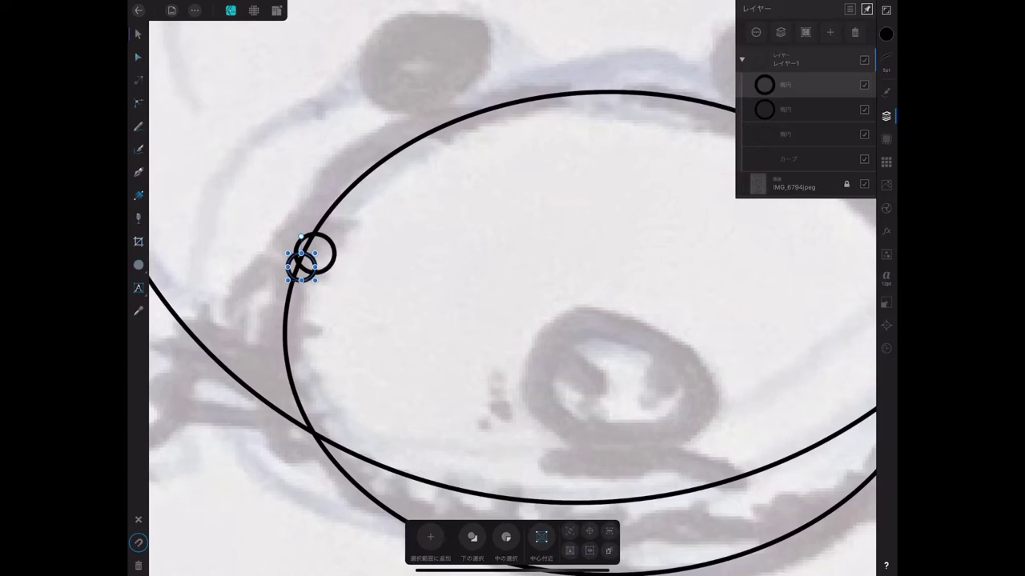
{"action": "left_click_drag", "start_coordinate": [301, 265], "coordinate": [301, 272]}
{"action": "scroll", "coordinate": [294, 289], "scroll_direction": "up", "scroll_amount": 3}
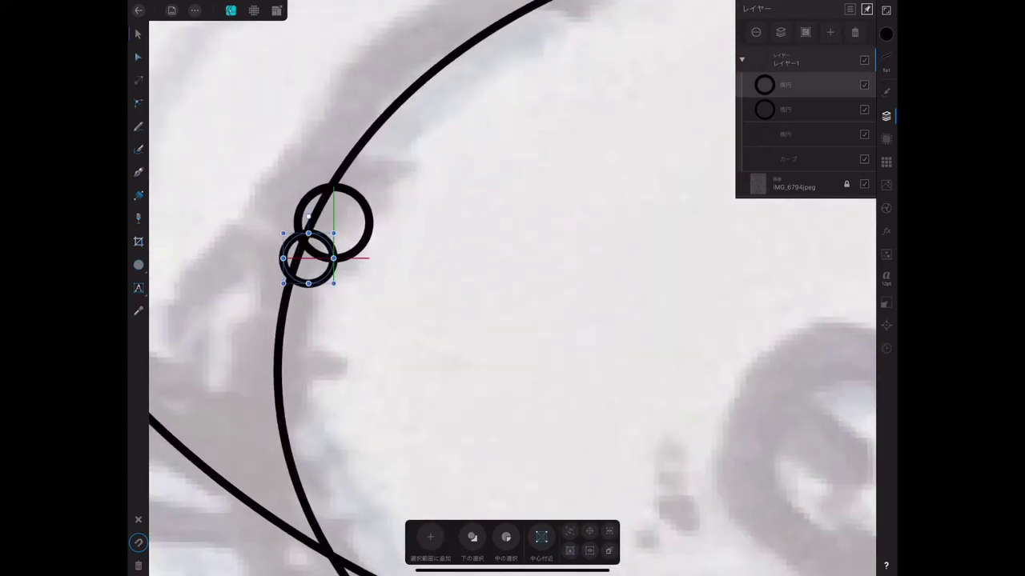
{"action": "left_click", "coordinate": [367, 216], "text": "shift"}
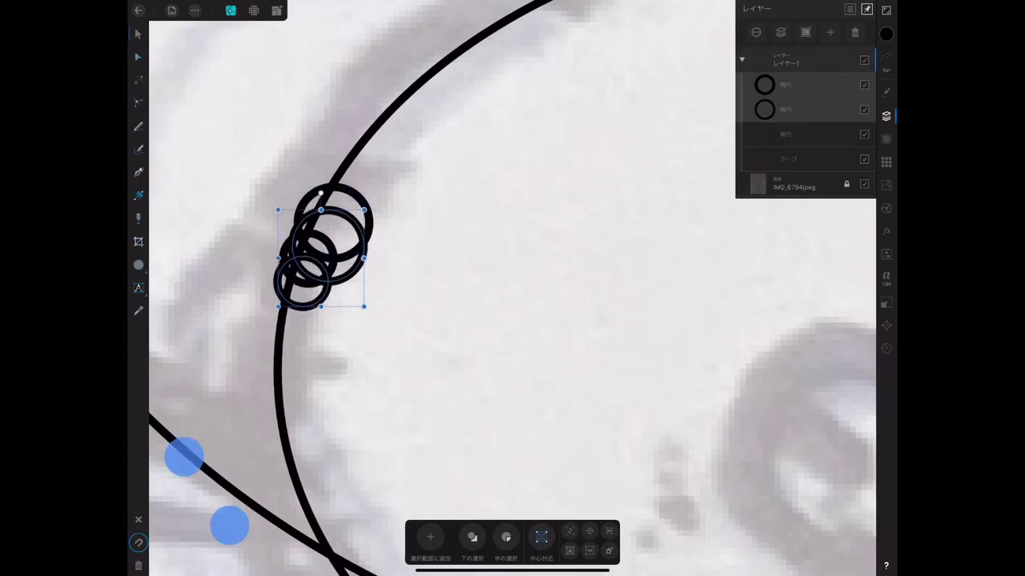
{"action": "left_click_drag", "start_coordinate": [325, 235], "coordinate": [308, 316]}
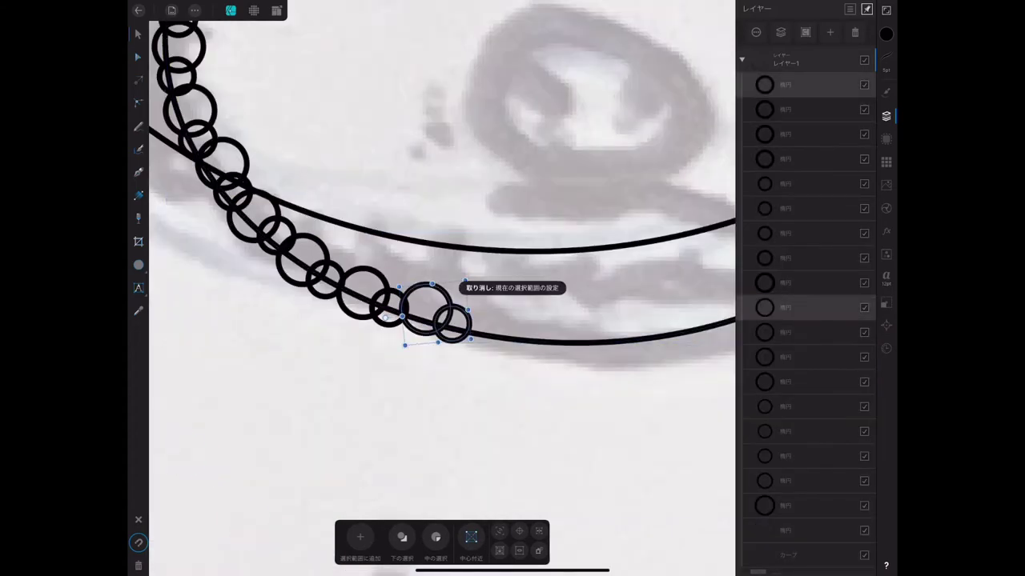
{"action": "left_click_drag", "start_coordinate": [439, 316], "coordinate": [498, 328]}
{"action": "scroll", "coordinate": [440, 288], "scroll_direction": "down", "scroll_amount": 3}
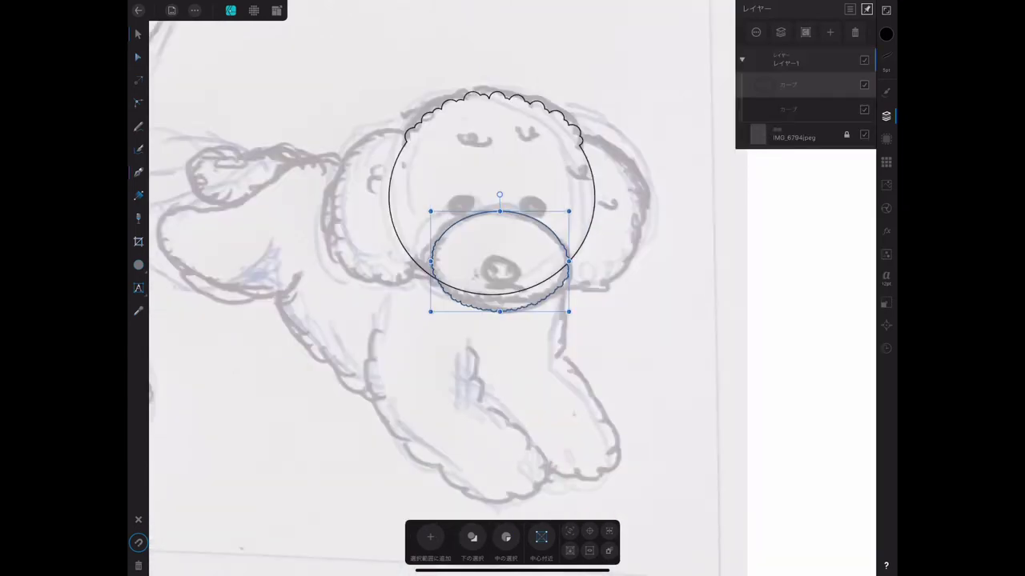
Place a horizontally flipped copy of the ear on the right side of the head
{"action": "left_click_drag", "start_coordinate": [355, 257], "coordinate": [550, 258]}
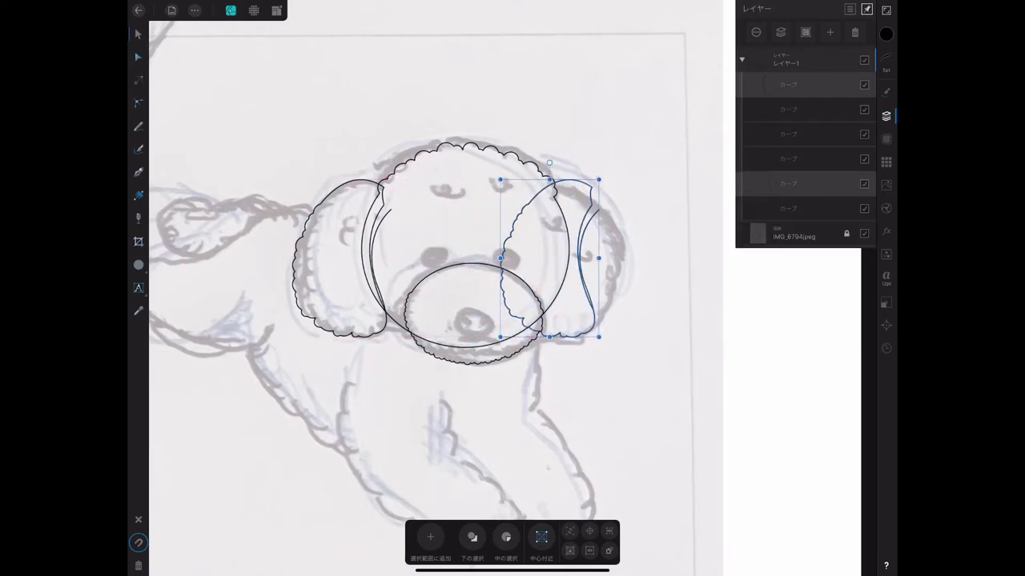
{"action": "left_click", "coordinate": [885, 303]}
{"action": "left_click", "coordinate": [830, 84]}
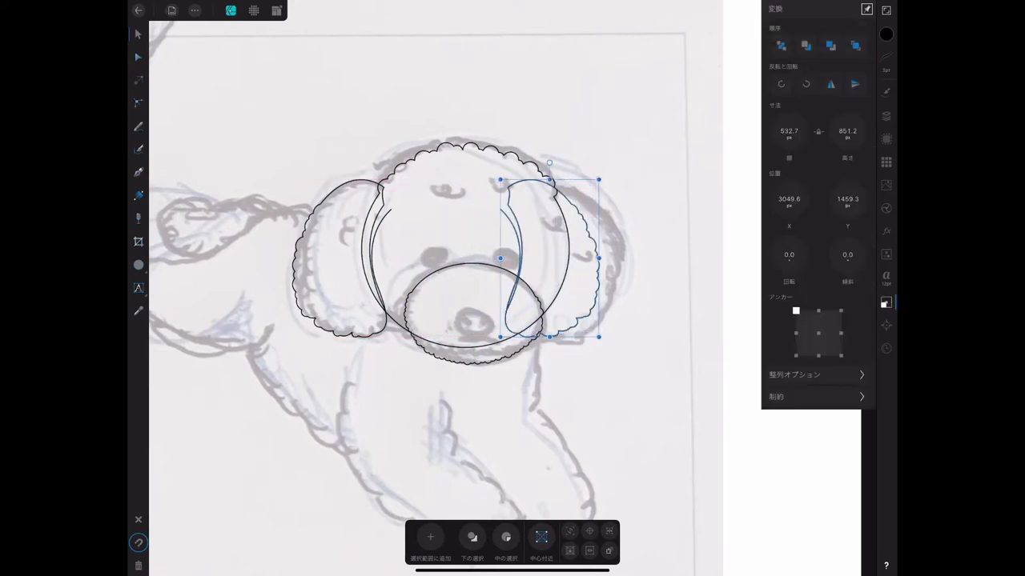
{"action": "left_click_drag", "start_coordinate": [549, 258], "coordinate": [591, 258]}
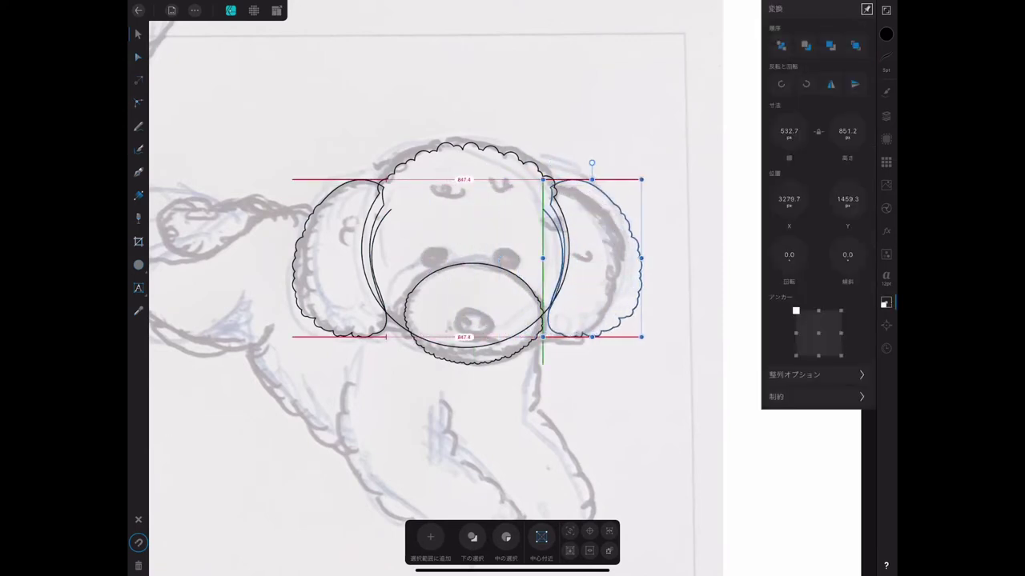
{"action": "left_click_drag", "start_coordinate": [592, 257], "coordinate": [537, 240]}
{"action": "scroll", "coordinate": [624, 304], "scroll_direction": "up", "scroll_amount": 5}
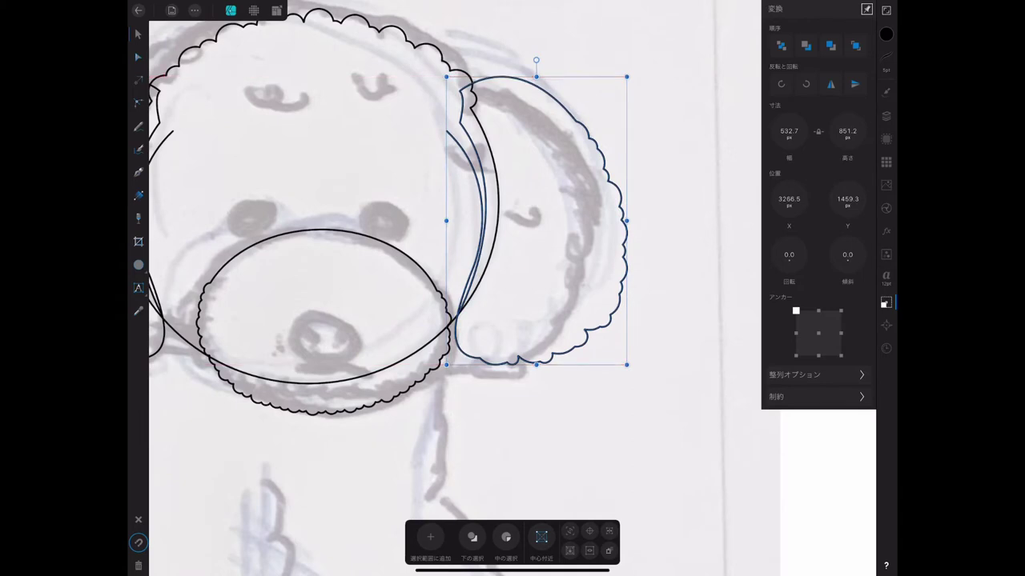
Draw a small ellipse over the left eye
{"action": "scroll", "coordinate": [513, 320], "scroll_direction": "up", "scroll_amount": 3}
{"action": "left_click", "coordinate": [886, 116]}
{"action": "left_click", "coordinate": [139, 264]}
{"action": "left_click_drag", "start_coordinate": [332, 221], "coordinate": [401, 278]}
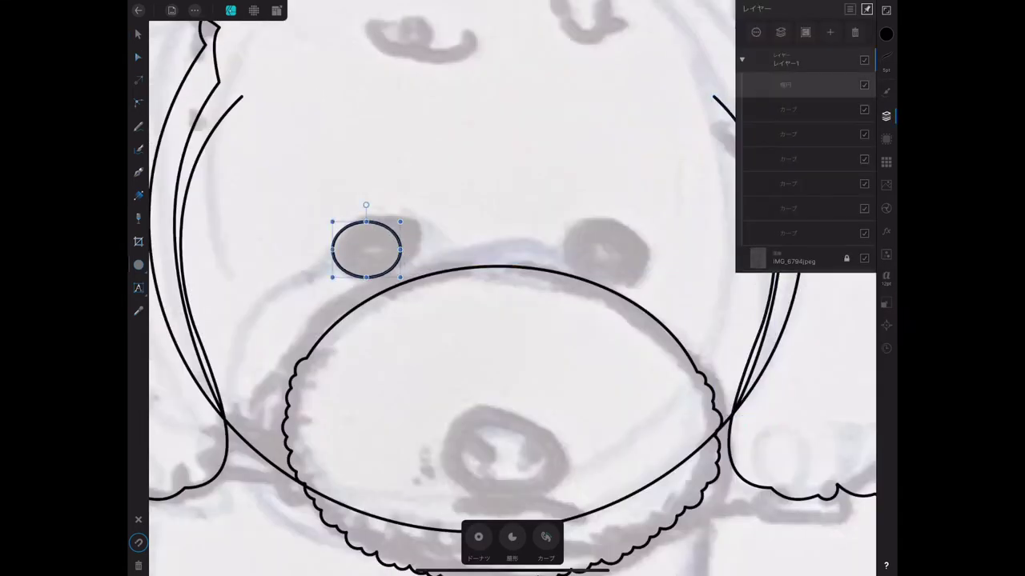
Tilt the eye oval slightly counterclockwise and enlarge it to fit the sketch
{"action": "key", "text": "v"}
{"action": "left_click_drag", "start_coordinate": [366, 205], "coordinate": [359, 203]}
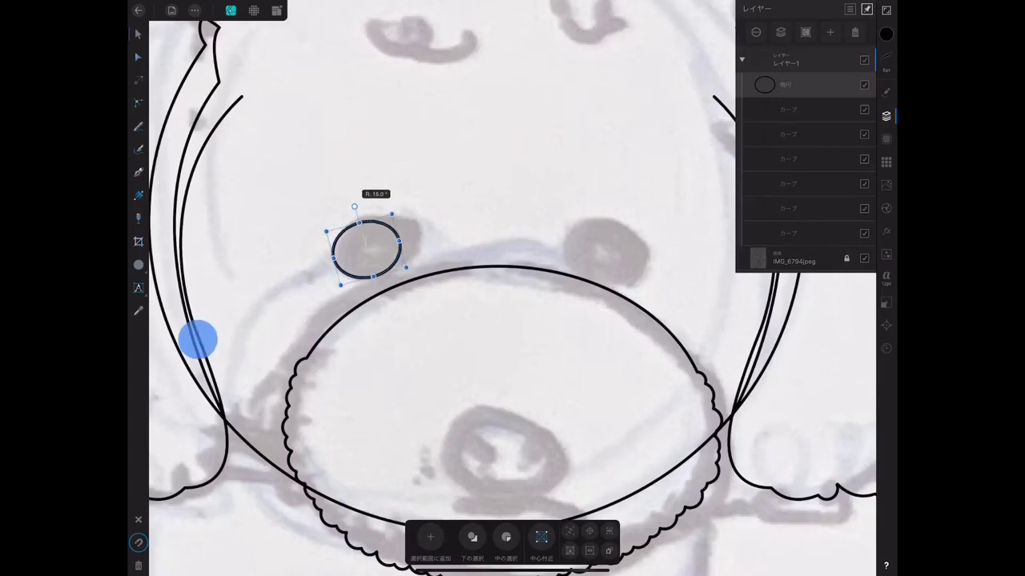
{"action": "left_click_drag", "start_coordinate": [411, 264], "coordinate": [609, 248]}
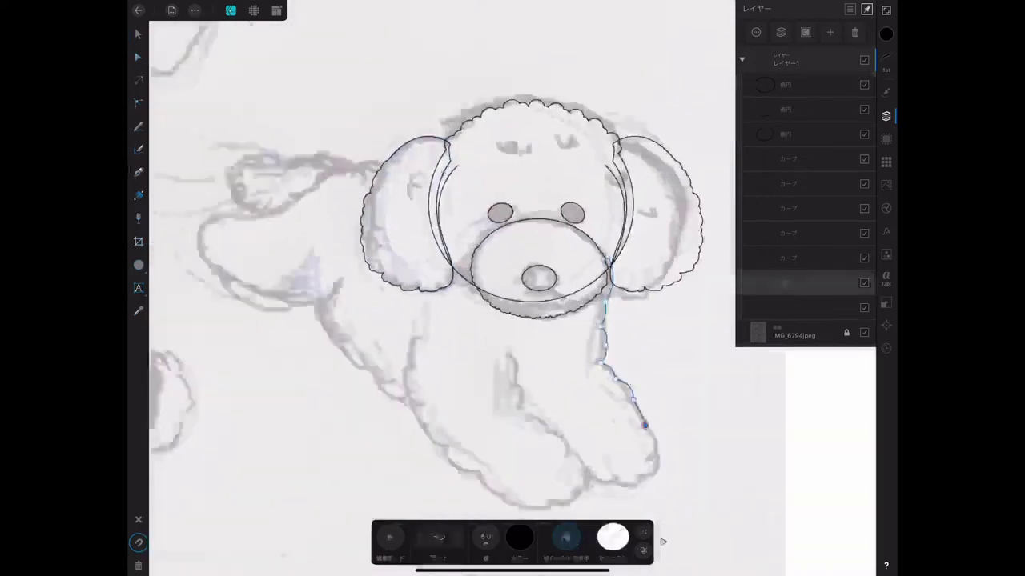
Trace the front leg, paw and ear outline freehand and commit it as a curve
{"action": "mouse_move", "coordinate": [644, 425]}
{"action": "left_mouse_down"}
{"action": "mouse_move", "coordinate": [575, 490]}
{"action": "mouse_move", "coordinate": [479, 471]}
{"action": "left_mouse_up"}
{"action": "scroll", "coordinate": [441, 320], "scroll_direction": "down", "scroll_amount": 5}
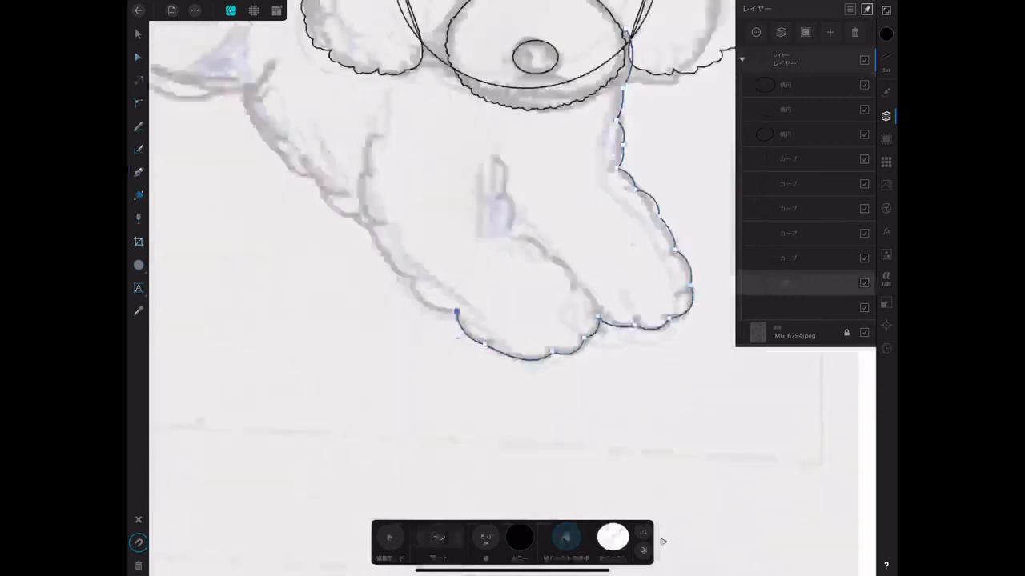
{"action": "left_click_drag", "start_coordinate": [457, 311], "coordinate": [274, 122]}
{"action": "scroll", "coordinate": [512, 288], "scroll_direction": "up", "scroll_amount": 5}
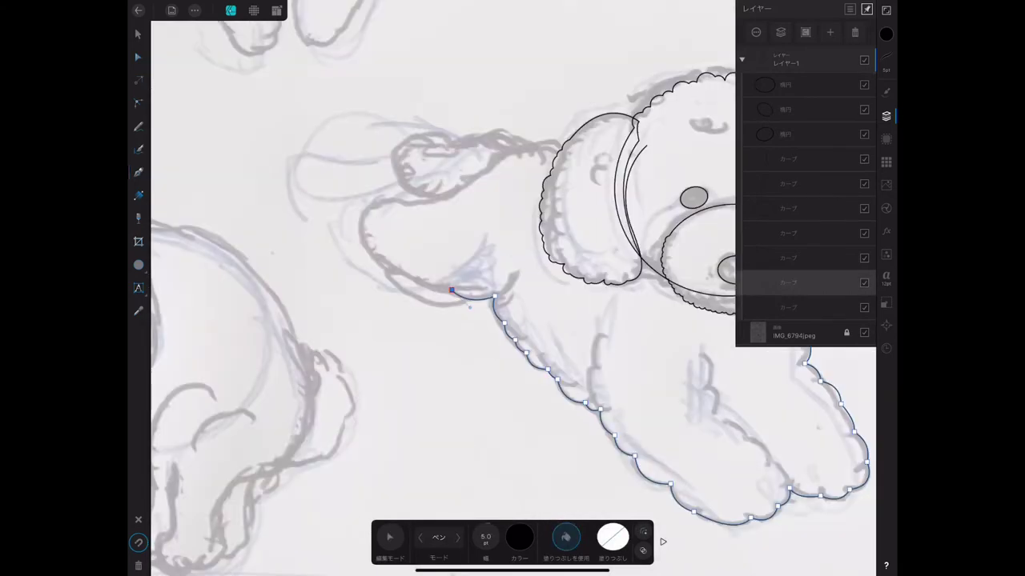
{"action": "left_click_drag", "start_coordinate": [450, 290], "coordinate": [503, 150]}
{"action": "scroll", "coordinate": [513, 288], "scroll_direction": "up", "scroll_amount": 2}
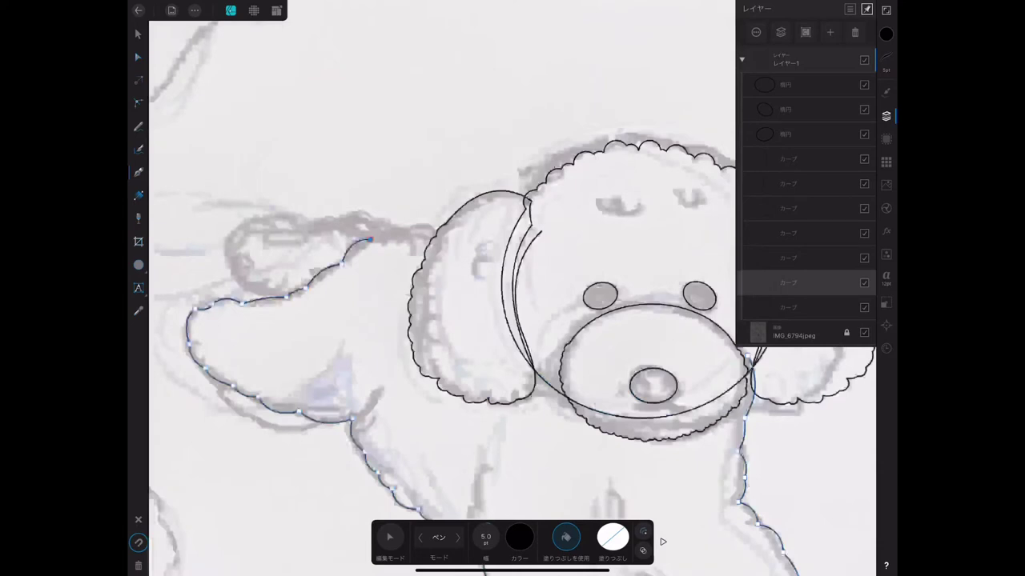
{"action": "left_click", "coordinate": [138, 57]}
{"action": "scroll", "coordinate": [512, 320], "scroll_direction": "down", "scroll_amount": 3}
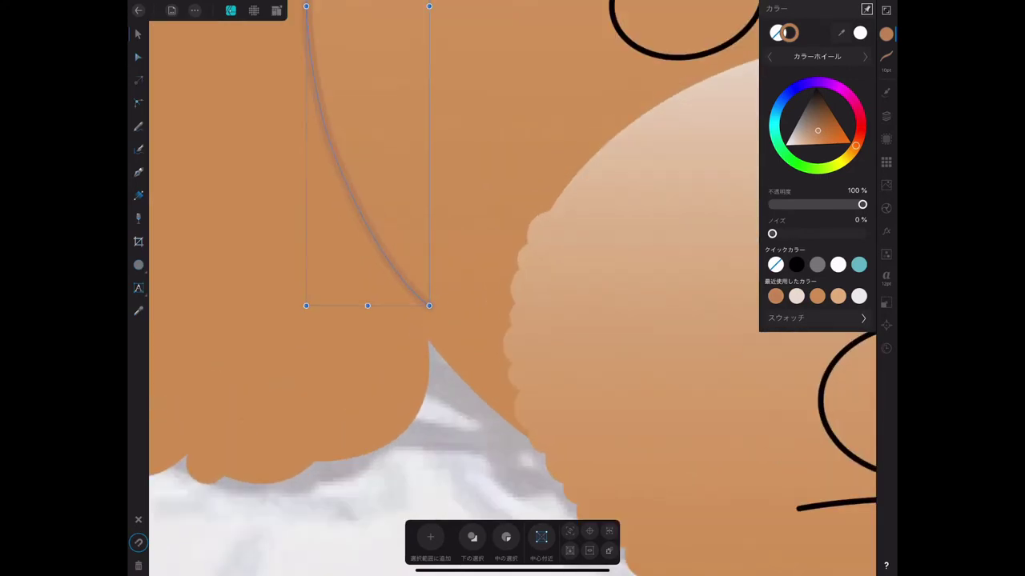
Adjust the ear curve's end point and bend, then select the nose oval for colouring
{"action": "left_click", "coordinate": [137, 57]}
{"action": "left_click_drag", "start_coordinate": [427, 304], "coordinate": [413, 311]}
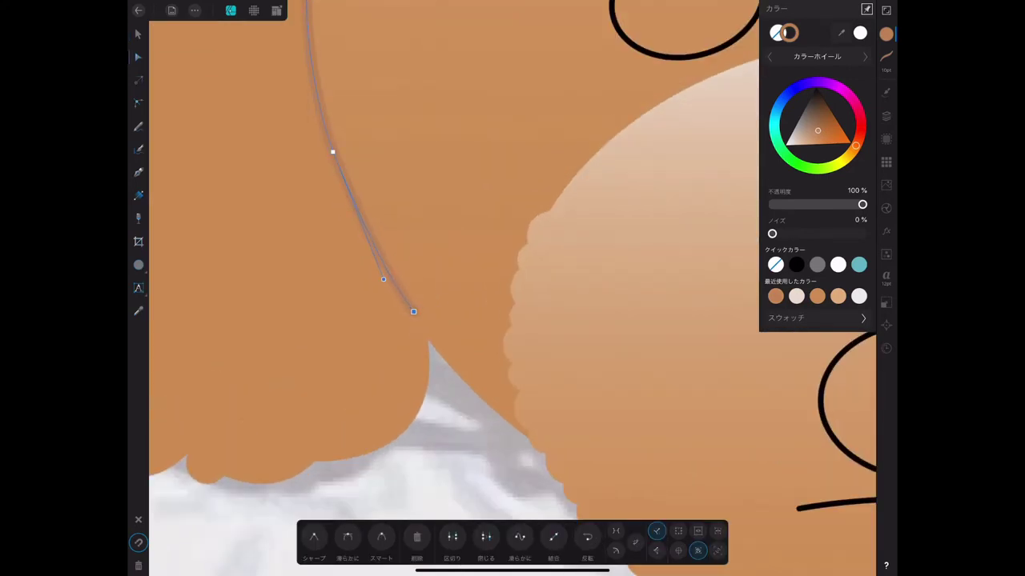
{"action": "left_click_drag", "start_coordinate": [367, 252], "coordinate": [348, 212]}
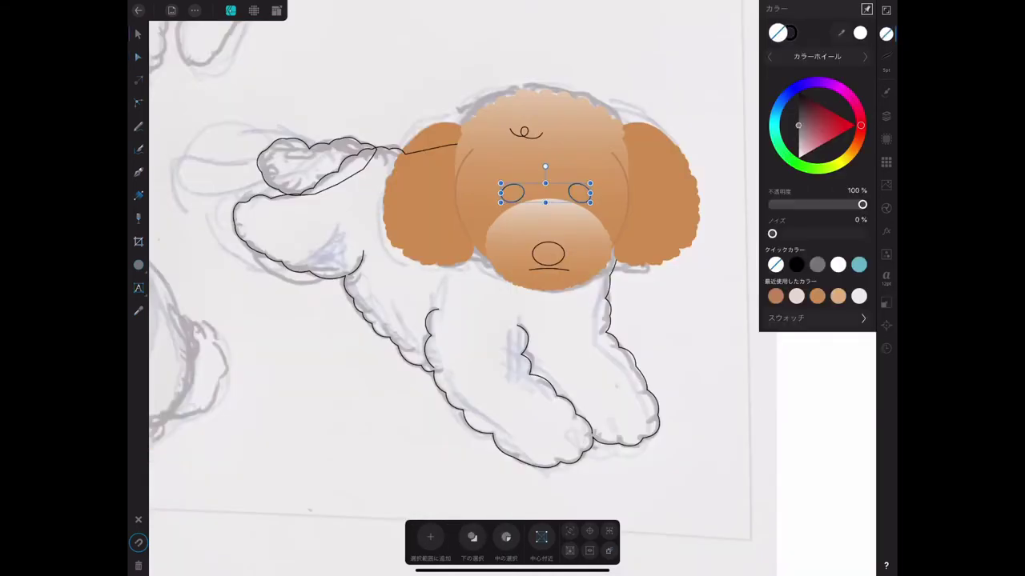
{"action": "left_click", "coordinate": [886, 116]}
{"action": "left_click", "coordinate": [548, 255]}
{"action": "left_click", "coordinate": [886, 33]}
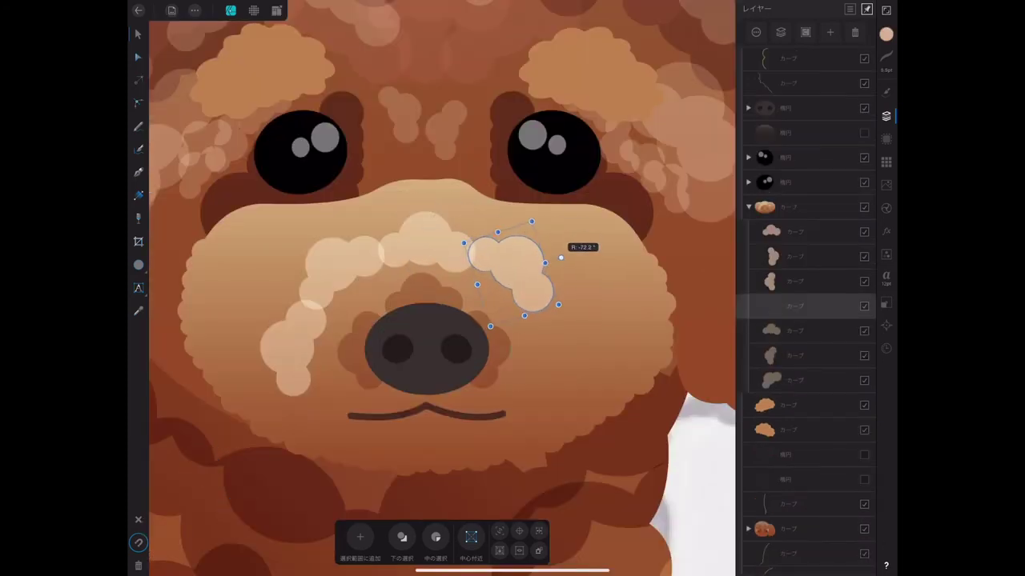
Group the muzzle fur curls, enlarge and shift the group slightly, then duplicate it
{"action": "key", "text": "ctrl+g"}
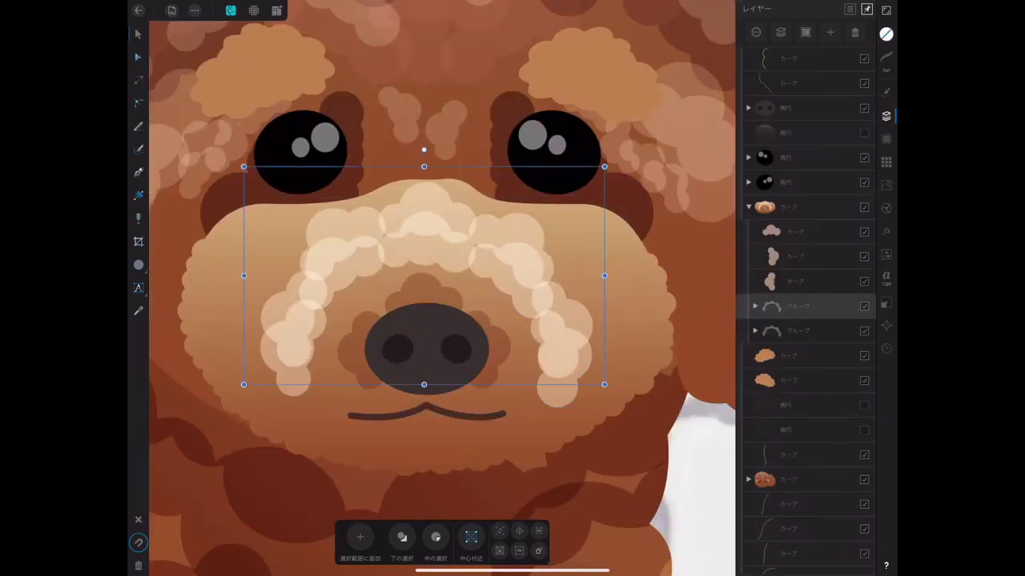
{"action": "left_click_drag", "start_coordinate": [604, 384], "coordinate": [647, 420]}
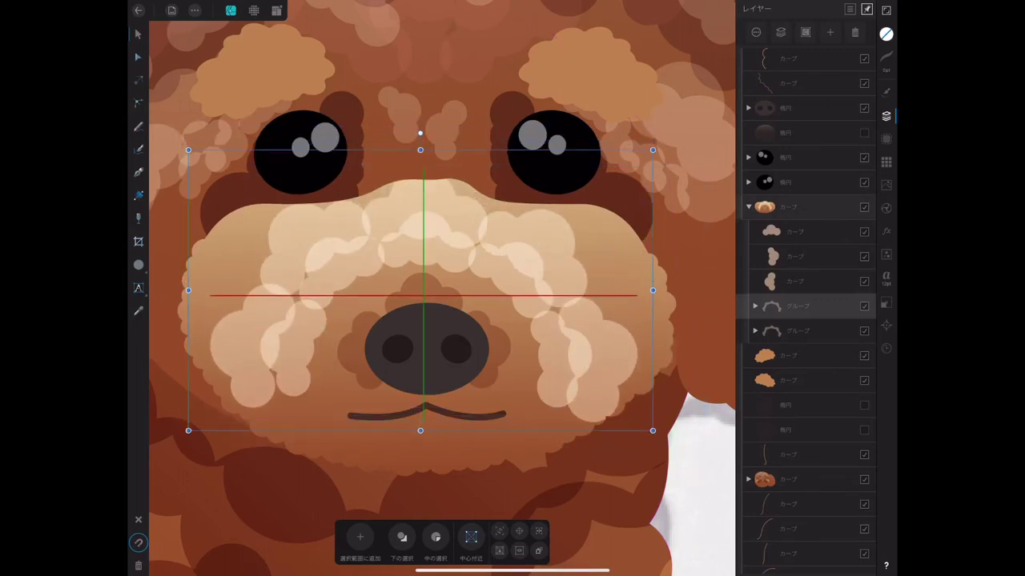
{"action": "left_click_drag", "start_coordinate": [415, 280], "coordinate": [420, 290]}
{"action": "scroll", "coordinate": [420, 290], "scroll_direction": "down", "scroll_amount": 5}
{"action": "key", "text": "ctrl+j"}
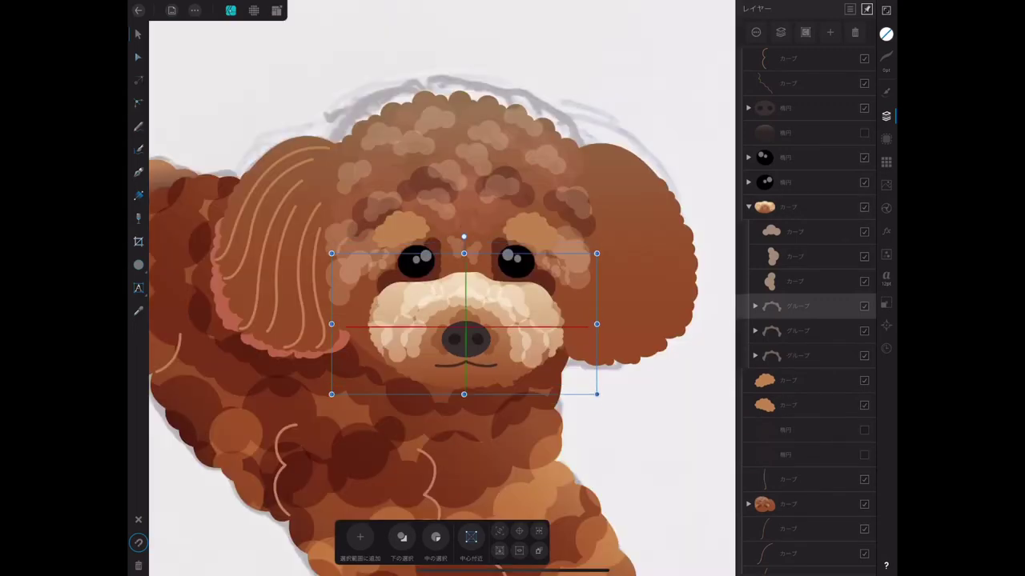
Repeat dark-red circles along the ear's lower edge and merge them into one shape
{"action": "left_click_drag", "start_coordinate": [464, 318], "coordinate": [462, 324]}
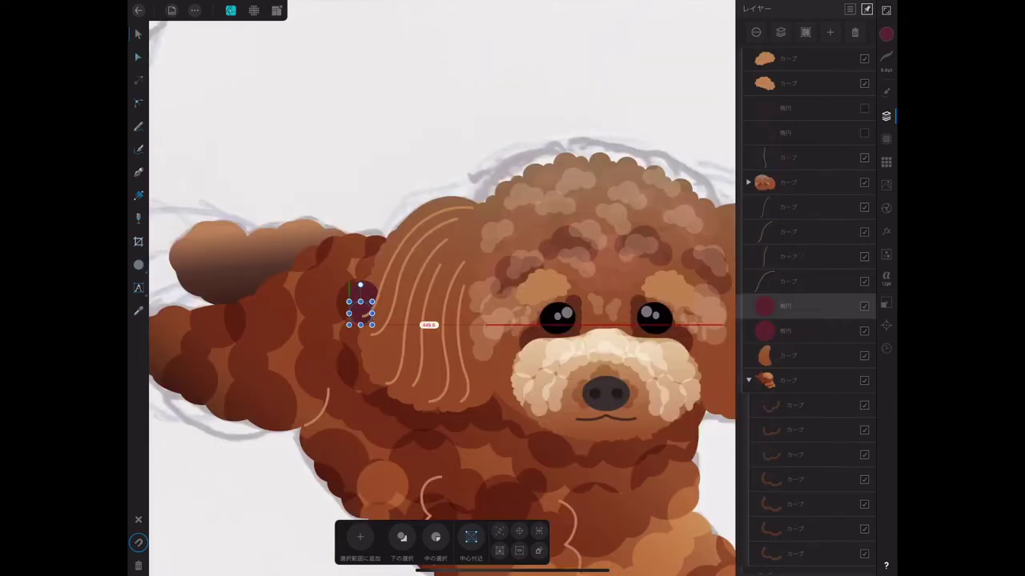
{"action": "key", "text": "ctrl+j"}
{"action": "key", "text": "ctrl+j"}
{"action": "key", "text": "ctrl+j"}
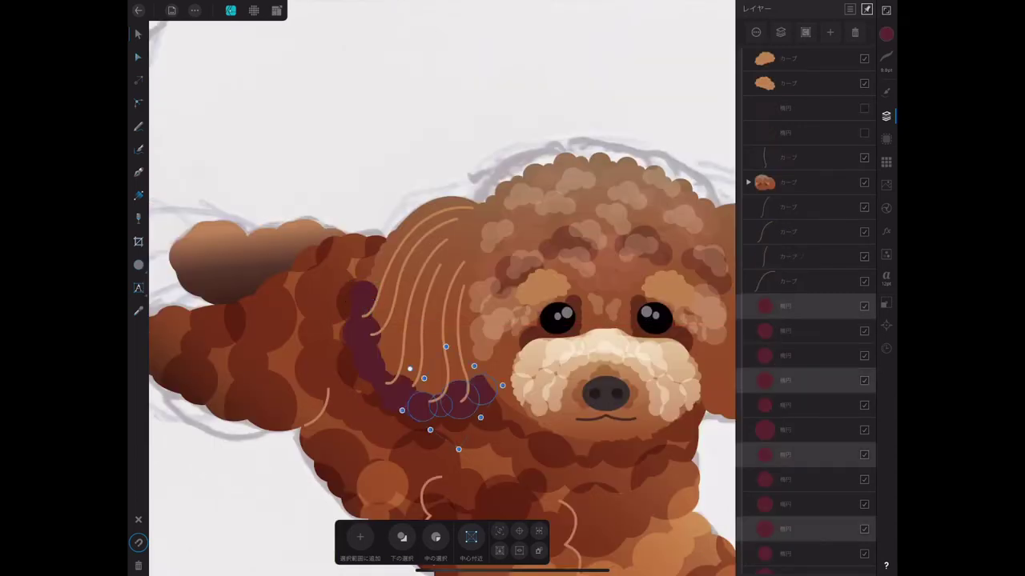
{"action": "left_click", "coordinate": [424, 404]}
{"action": "left_click_drag", "start_coordinate": [469, 396], "coordinate": [480, 397]}
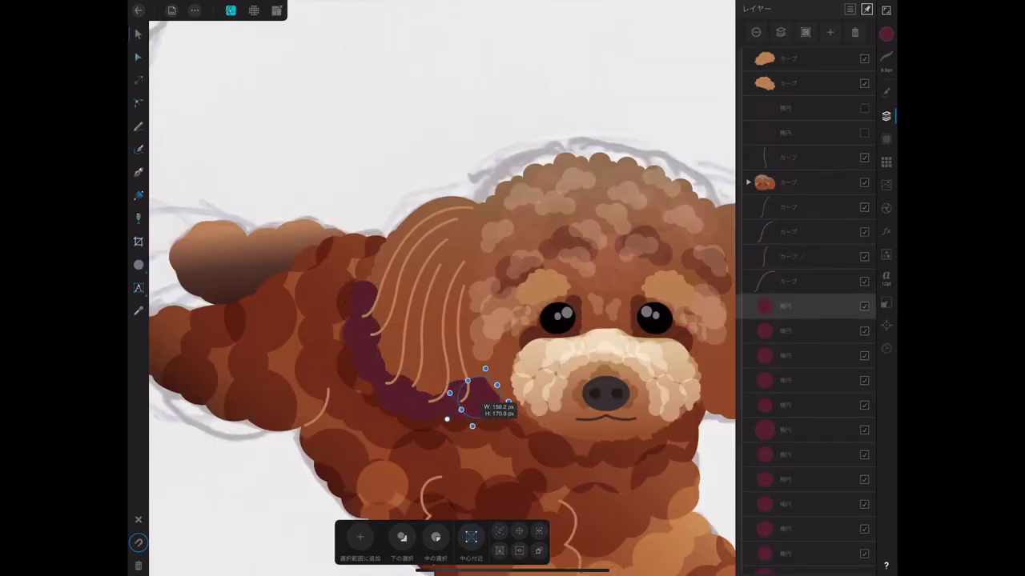
{"action": "left_click_drag", "start_coordinate": [801, 331], "coordinate": [800, 430]}
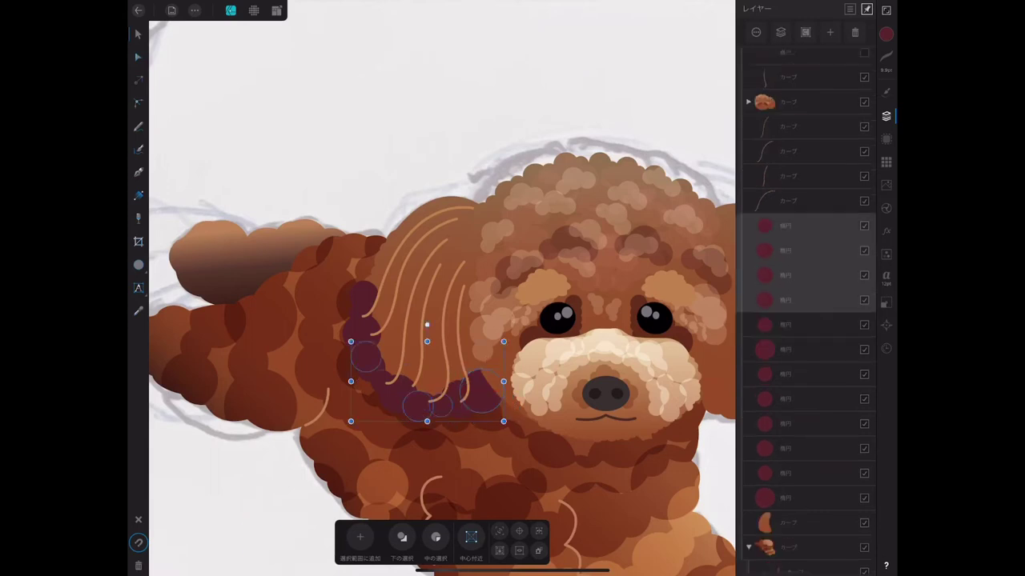
{"action": "left_click_drag", "start_coordinate": [800, 331], "coordinate": [801, 480]}
{"action": "left_click", "coordinate": [195, 10]}
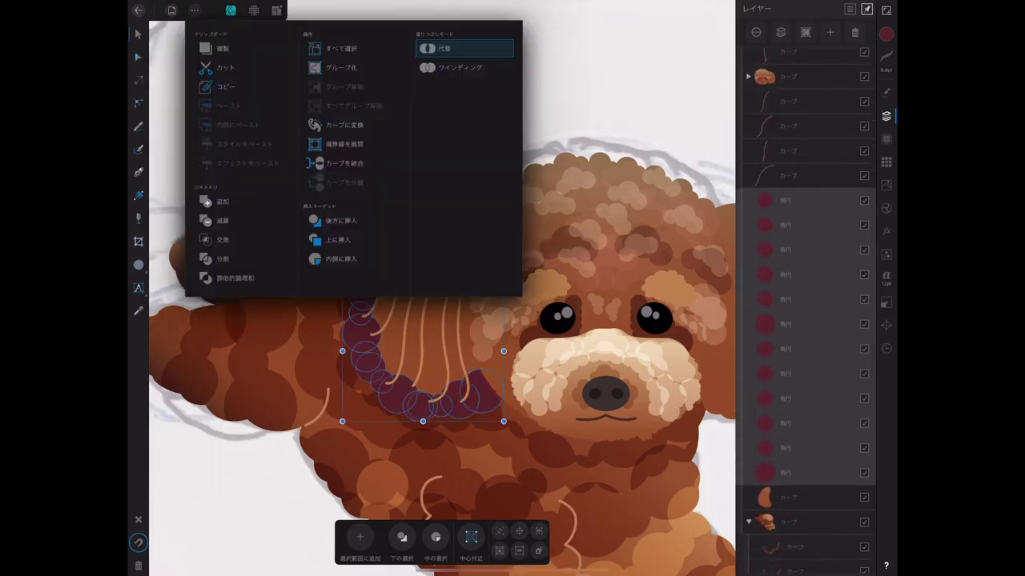
{"action": "left_click", "coordinate": [464, 67]}
Clip the merged shape inside the ear as a light peach Screen overlay at 22% opacity
{"action": "left_click_drag", "start_coordinate": [788, 305], "coordinate": [764, 331]}
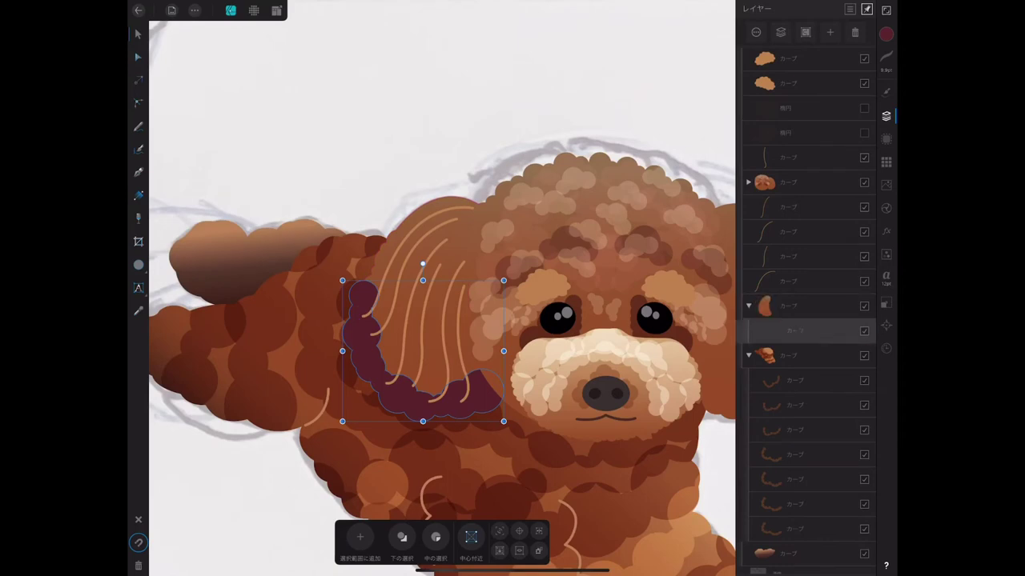
{"action": "left_click", "coordinate": [756, 32]}
{"action": "left_click", "coordinate": [805, 94]}
{"action": "left_click", "coordinate": [686, 248]}
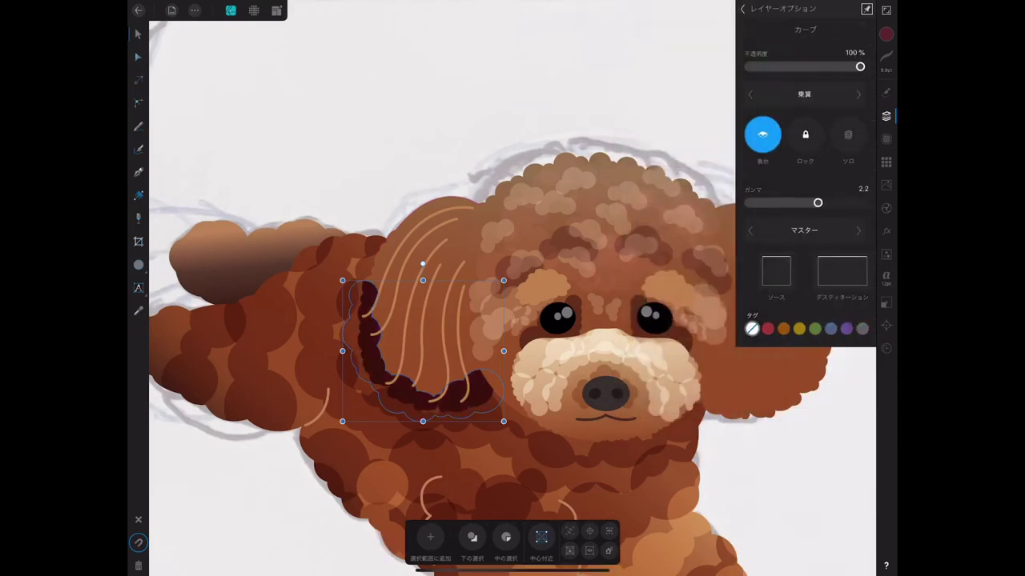
{"action": "left_click", "coordinate": [805, 94]}
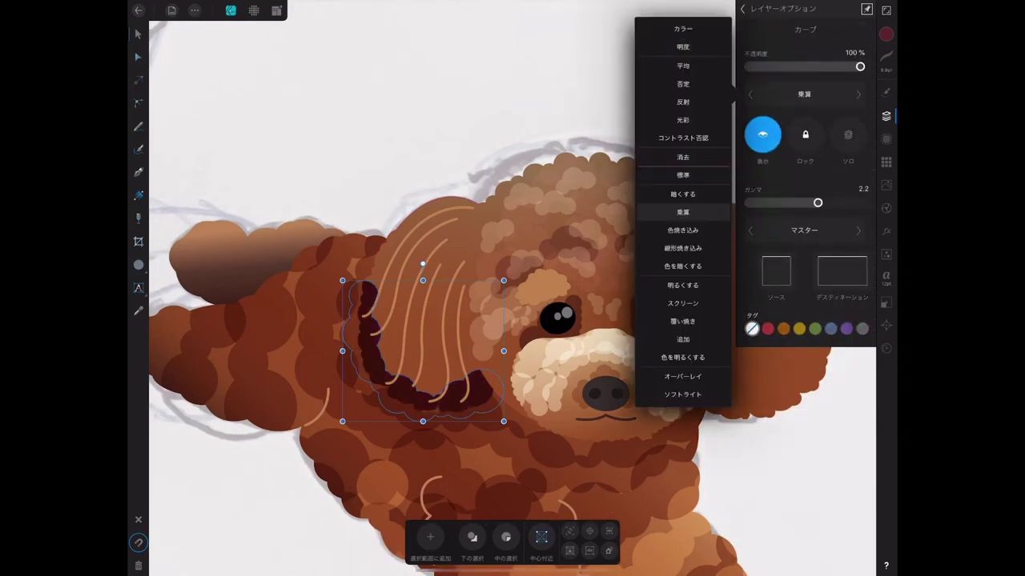
{"action": "left_click", "coordinate": [682, 175]}
{"action": "left_click", "coordinate": [886, 34]}
{"action": "left_click", "coordinate": [775, 296]}
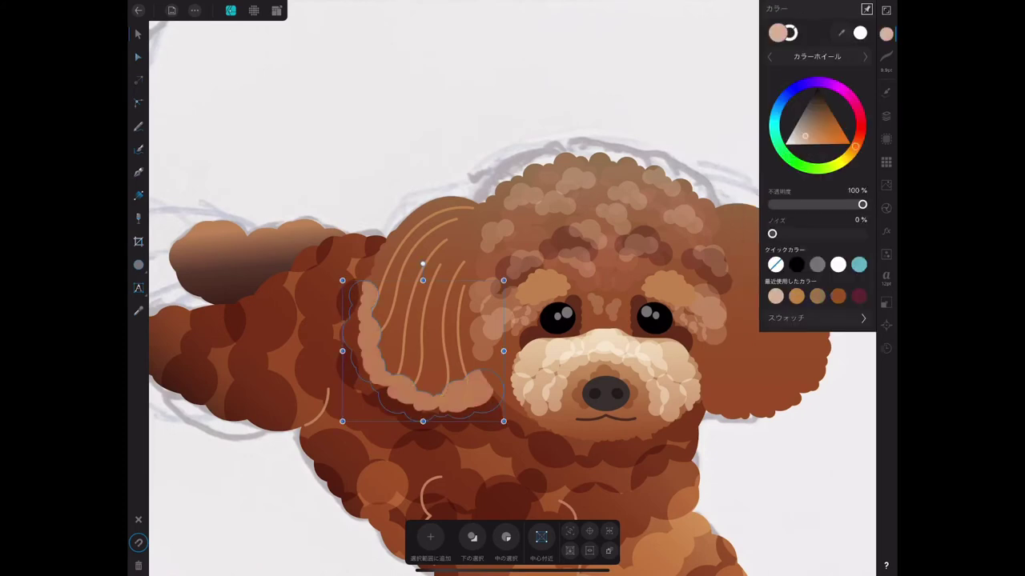
{"action": "left_click", "coordinate": [886, 116]}
{"action": "left_click_drag", "start_coordinate": [792, 67], "coordinate": [773, 67]}
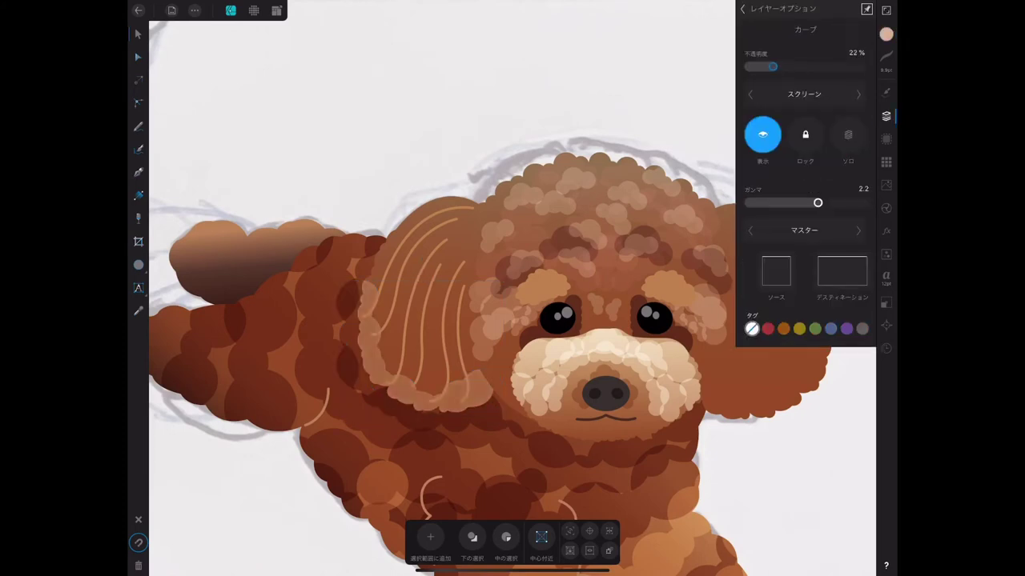
{"action": "left_click", "coordinate": [742, 9]}
Copy the left ear's shading curve into the right ear's group
{"action": "left_click", "coordinate": [800, 356]}
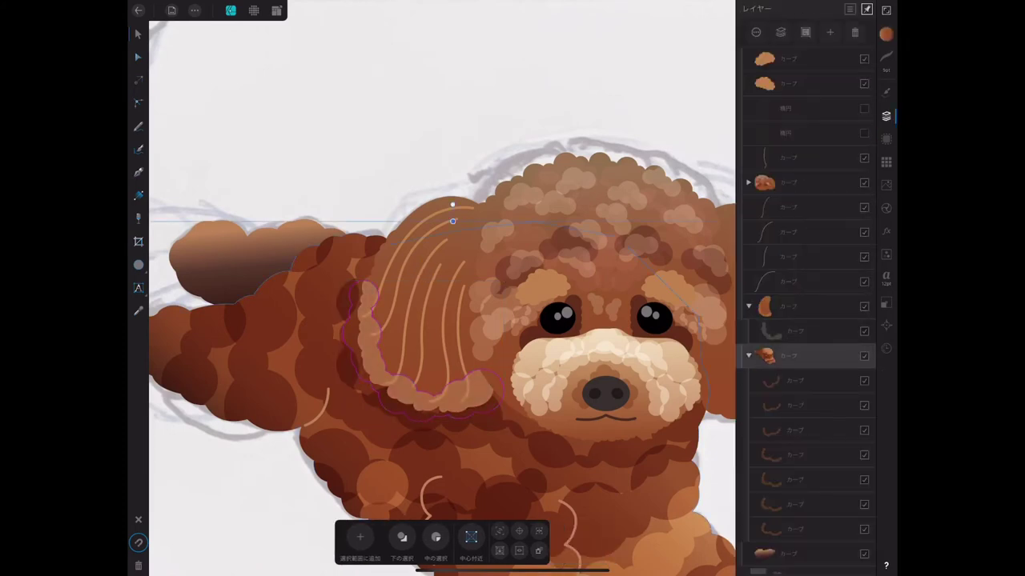
{"action": "scroll", "coordinate": [440, 320], "scroll_direction": "down", "scroll_amount": 5}
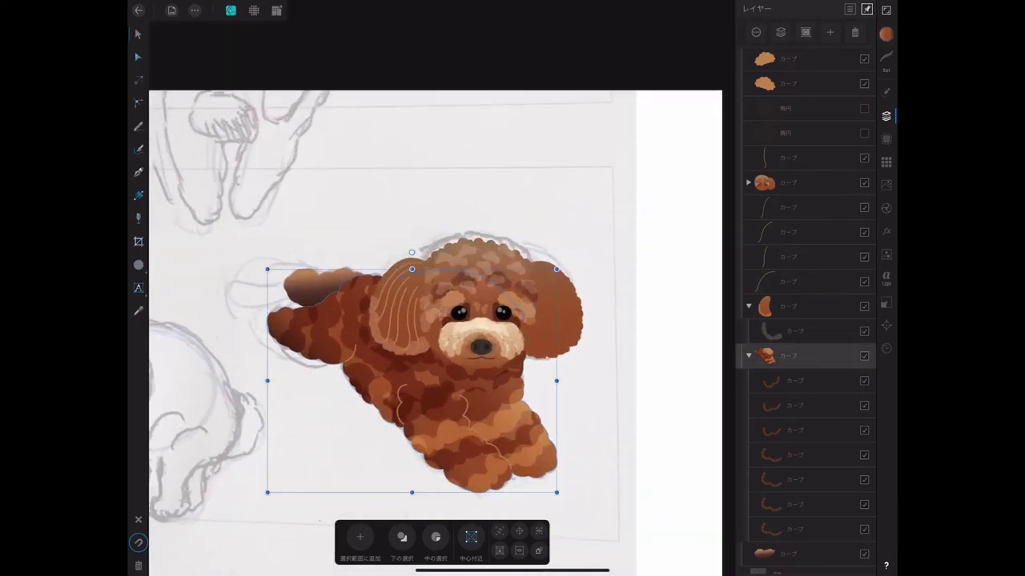
{"action": "left_click", "coordinate": [800, 330]}
{"action": "key", "text": "ctrl+z"}
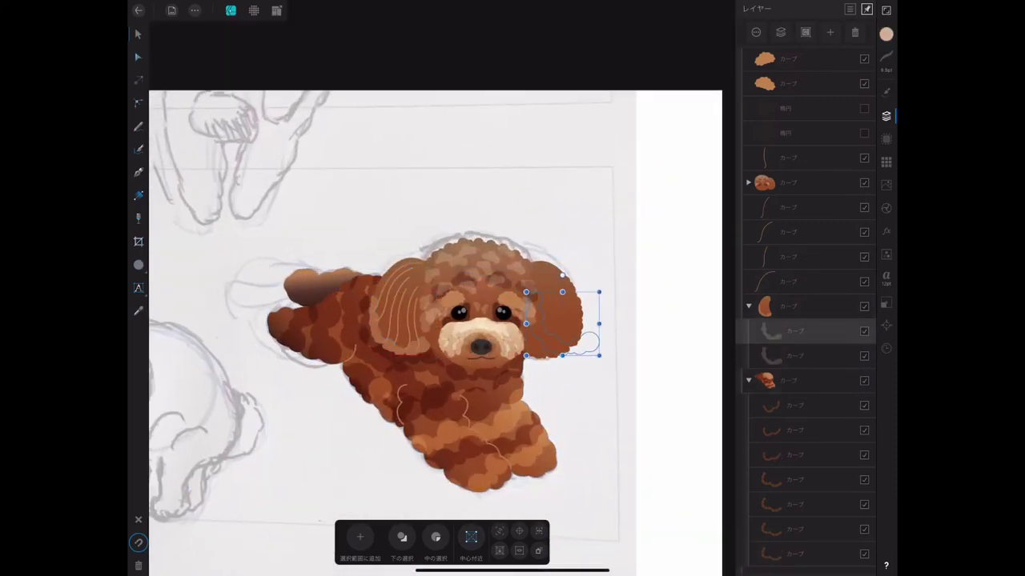
{"action": "left_click_drag", "start_coordinate": [801, 331], "coordinate": [792, 185]}
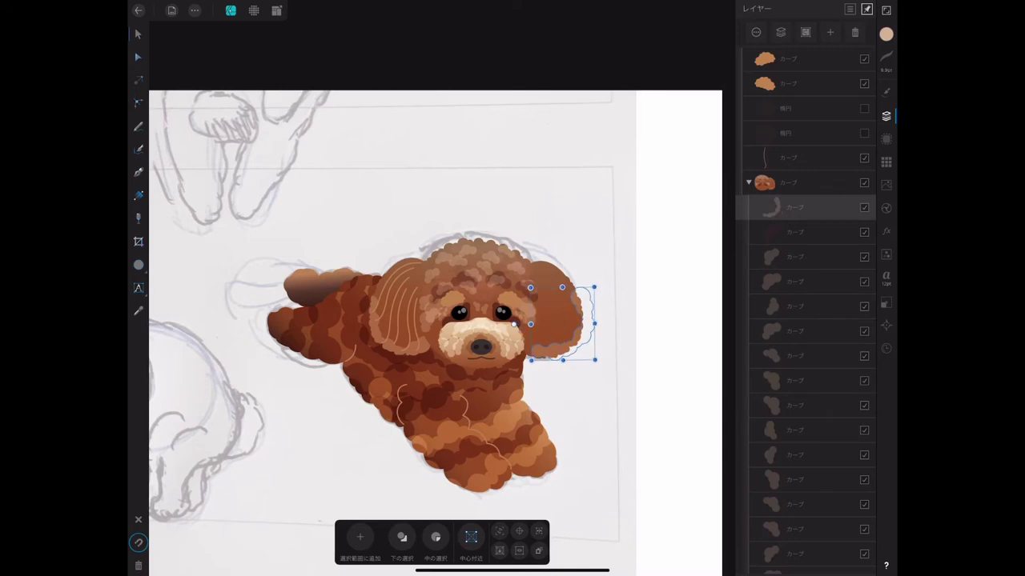
{"action": "scroll", "coordinate": [560, 328], "scroll_direction": "up", "scroll_amount": 5}
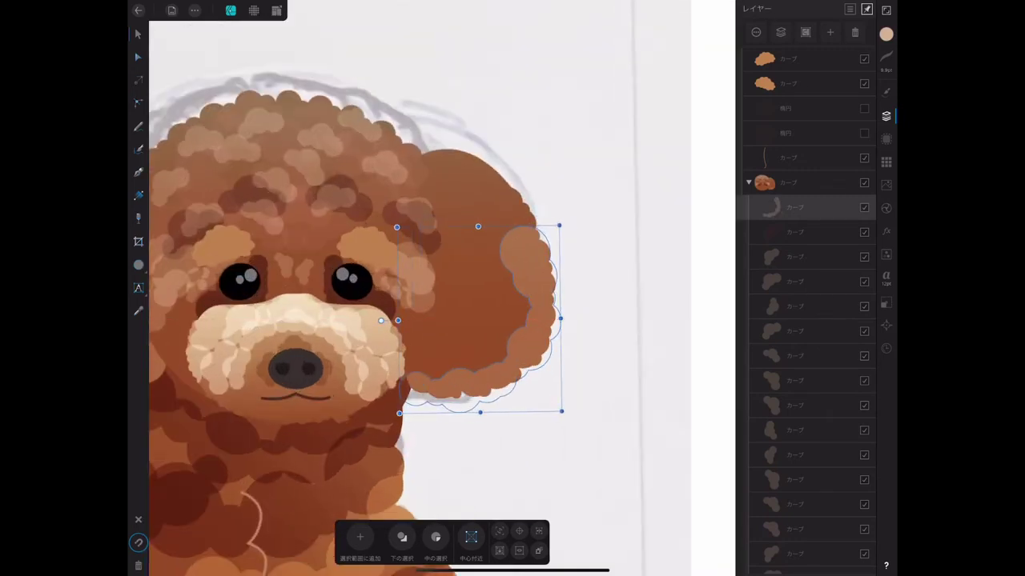
Rotate and widen the shading shape over the right ear and set its blend mode to Multiply
{"action": "left_click_drag", "start_coordinate": [381, 320], "coordinate": [386, 309]}
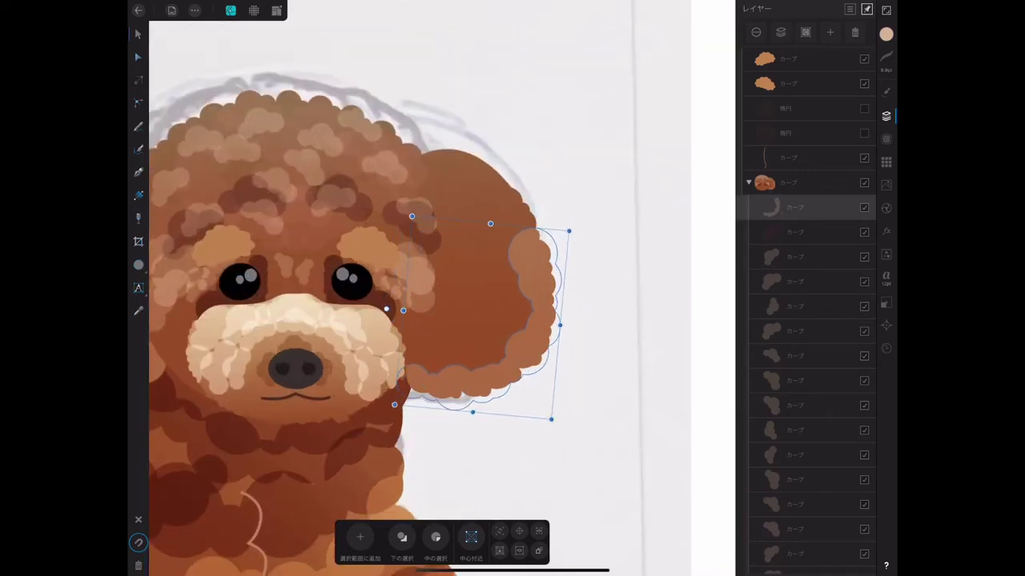
{"action": "left_click_drag", "start_coordinate": [559, 324], "coordinate": [568, 325]}
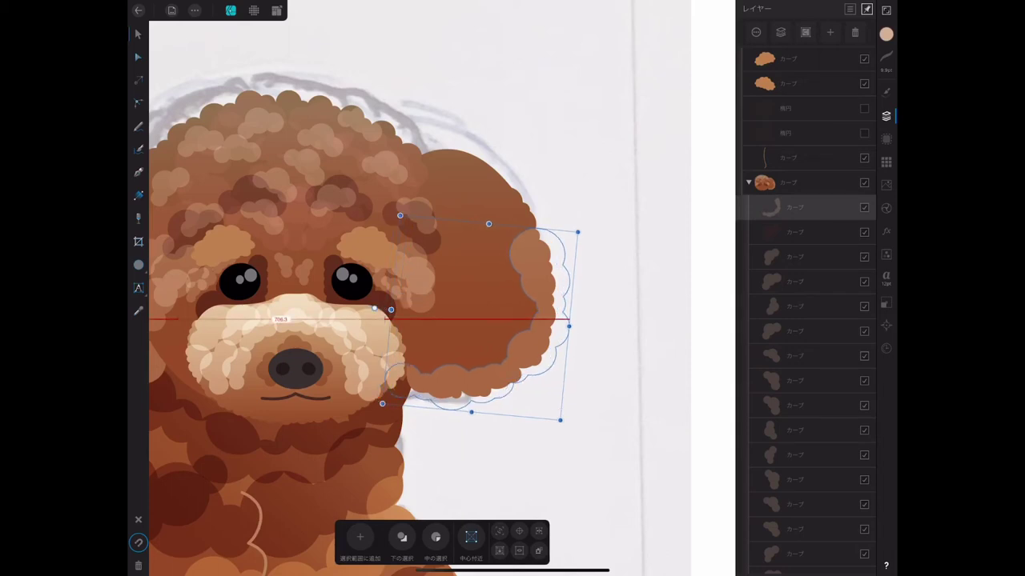
{"action": "left_click_drag", "start_coordinate": [390, 309], "coordinate": [380, 304]}
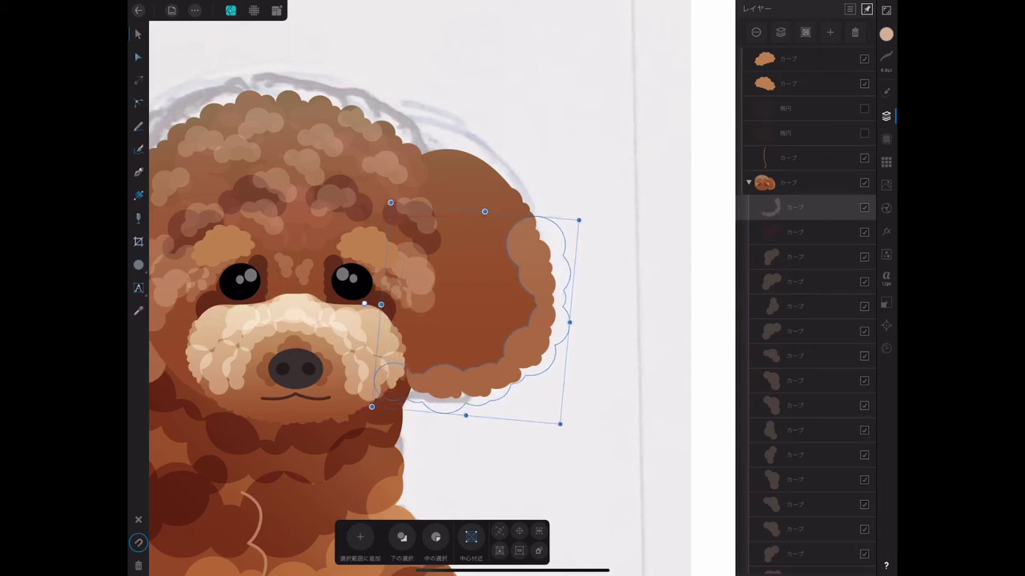
{"action": "left_click", "coordinate": [886, 33]}
{"action": "left_click", "coordinate": [817, 57]}
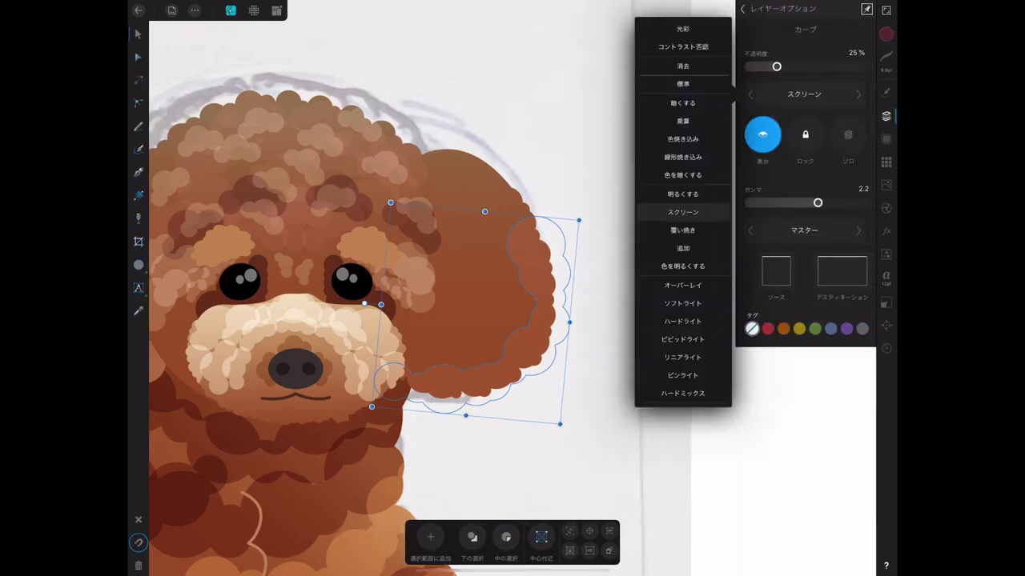
{"action": "left_click", "coordinate": [683, 121]}
{"action": "scroll", "coordinate": [433, 304], "scroll_direction": "down", "scroll_amount": 5}
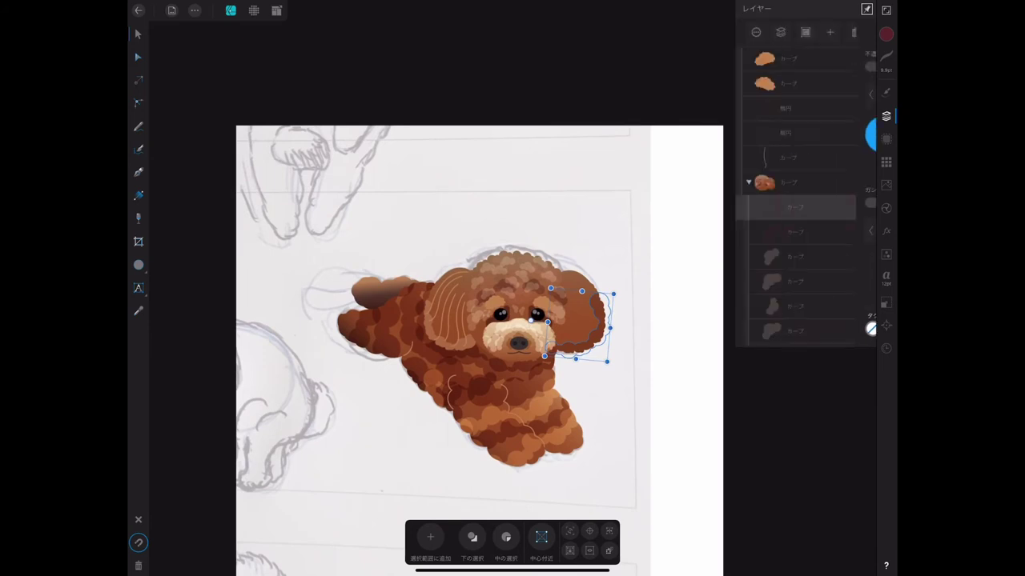
Begin the dark plum ear shape at the ear's top, pulling nodes down to its pointed lower tip
{"action": "scroll", "coordinate": [486, 312], "scroll_direction": "up", "scroll_amount": 5}
{"action": "left_click_drag", "start_coordinate": [366, 267], "coordinate": [340, 359]}
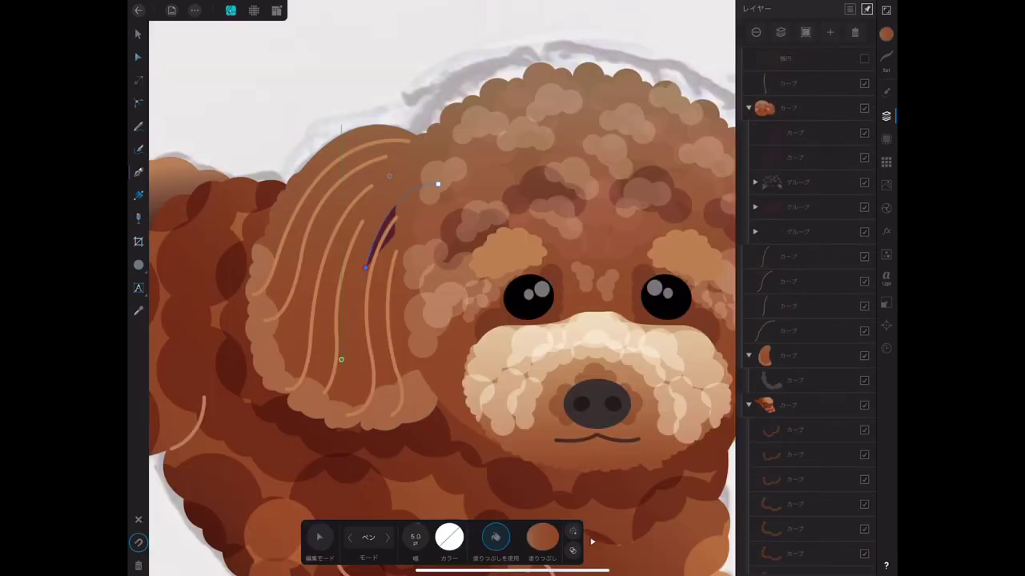
{"action": "mouse_move", "coordinate": [363, 324]}
{"action": "left_mouse_down"}
{"action": "mouse_move", "coordinate": [362, 360]}
{"action": "mouse_move", "coordinate": [302, 344]}
{"action": "left_mouse_up"}
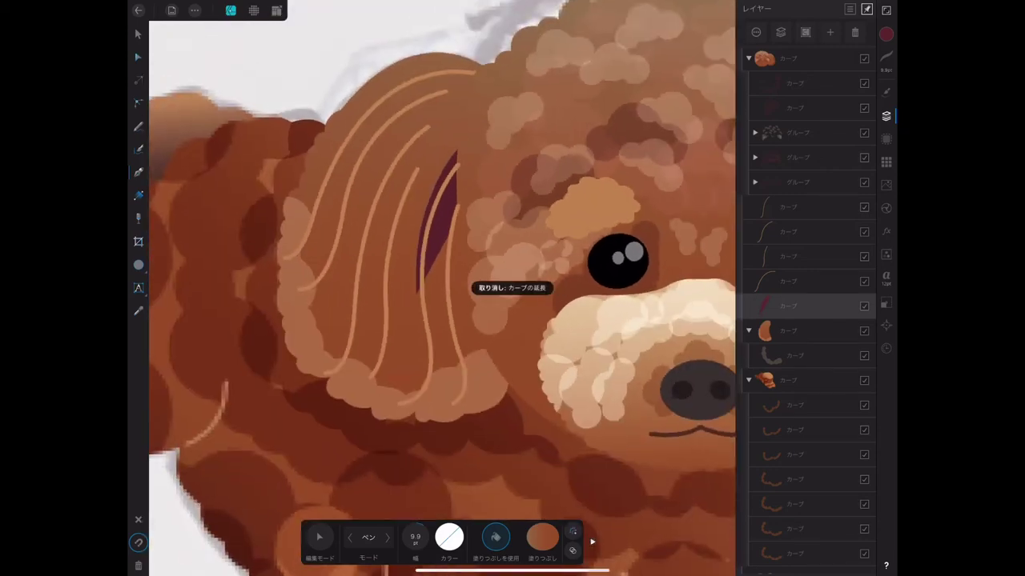
{"action": "scroll", "coordinate": [441, 288], "scroll_direction": "down", "scroll_amount": 3}
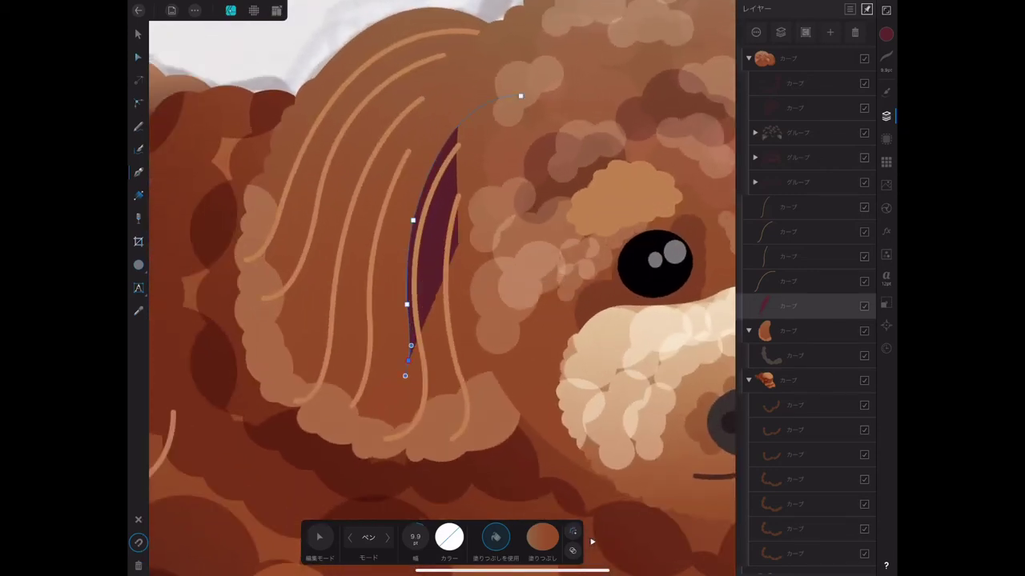
{"action": "left_click_drag", "start_coordinate": [405, 376], "coordinate": [377, 377]}
{"action": "left_click_drag", "start_coordinate": [402, 336], "coordinate": [350, 352]}
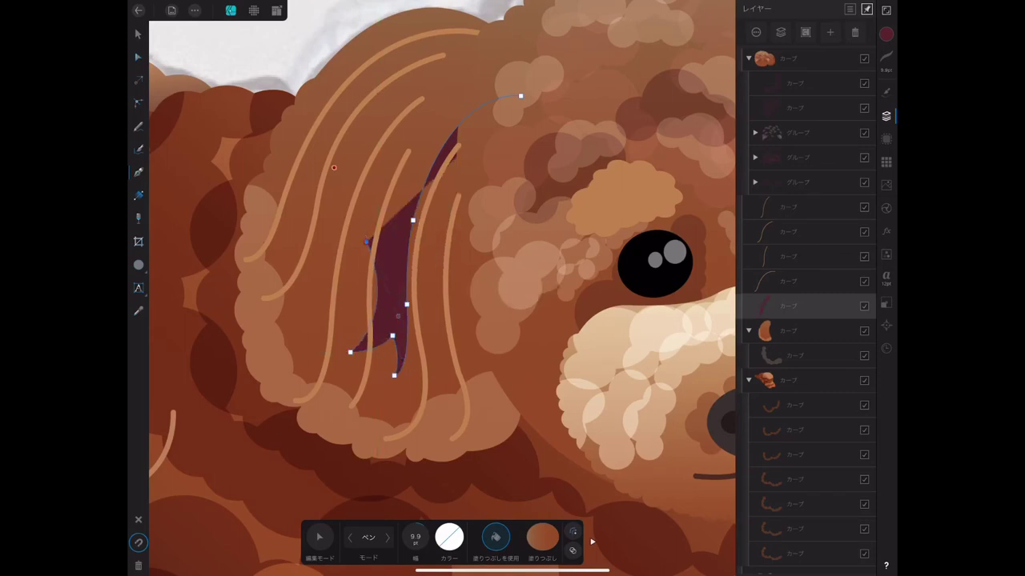
{"action": "mouse_move", "coordinate": [366, 241]}
{"action": "left_mouse_down"}
{"action": "mouse_move", "coordinate": [377, 360]}
{"action": "mouse_move", "coordinate": [377, 324]}
{"action": "left_mouse_up"}
{"action": "mouse_move", "coordinate": [360, 368]}
{"action": "left_mouse_down"}
{"action": "mouse_move", "coordinate": [358, 325]}
{"action": "mouse_move", "coordinate": [339, 327]}
{"action": "mouse_move", "coordinate": [345, 290]}
{"action": "left_mouse_up"}
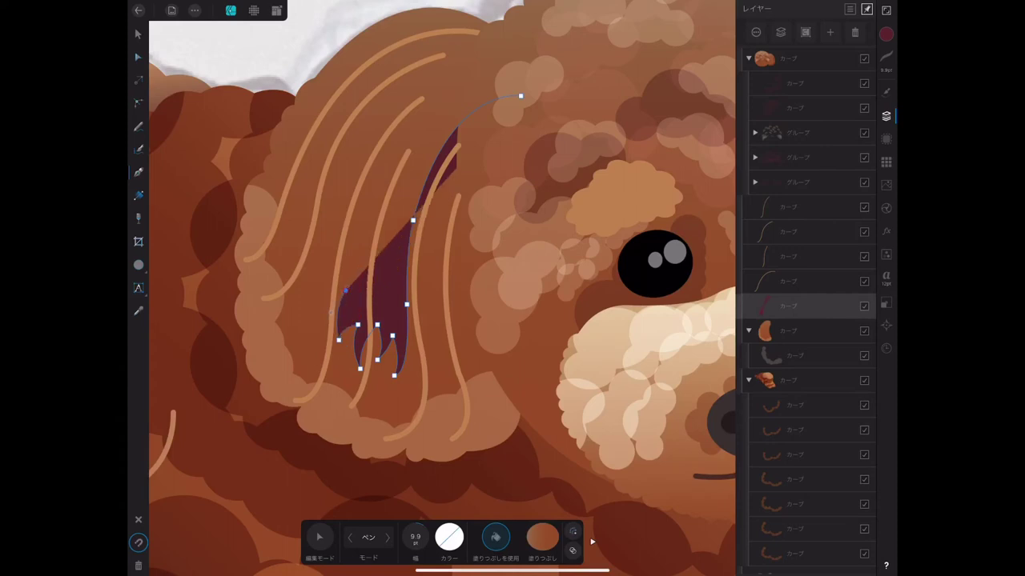
{"action": "left_click_drag", "start_coordinate": [323, 345], "coordinate": [323, 391]}
Extend the plum shape up the ear's left edge and close it over the strands
{"action": "left_click_drag", "start_coordinate": [329, 287], "coordinate": [342, 260]}
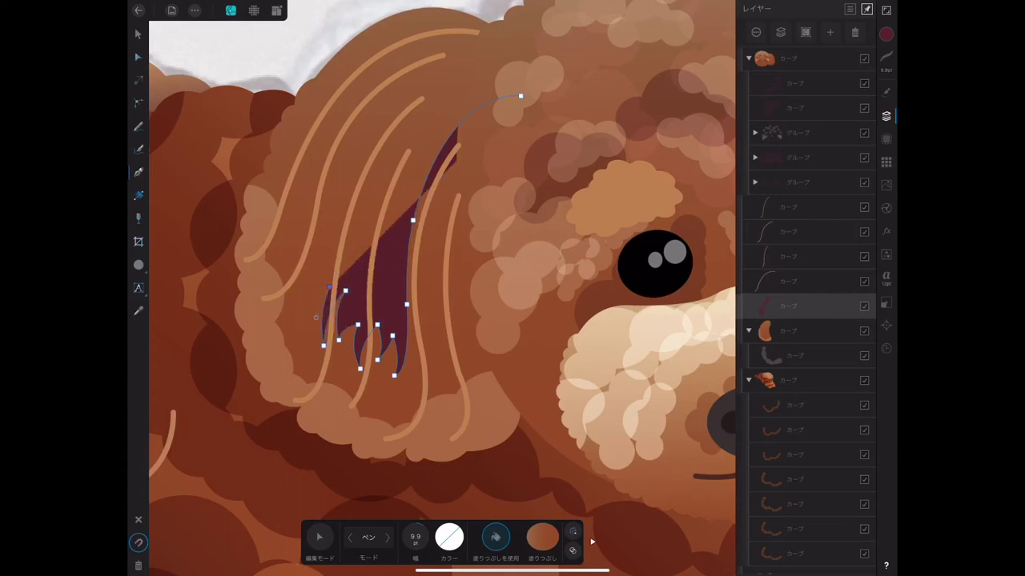
{"action": "left_click_drag", "start_coordinate": [292, 333], "coordinate": [275, 339]}
{"action": "left_click_drag", "start_coordinate": [317, 262], "coordinate": [317, 234]}
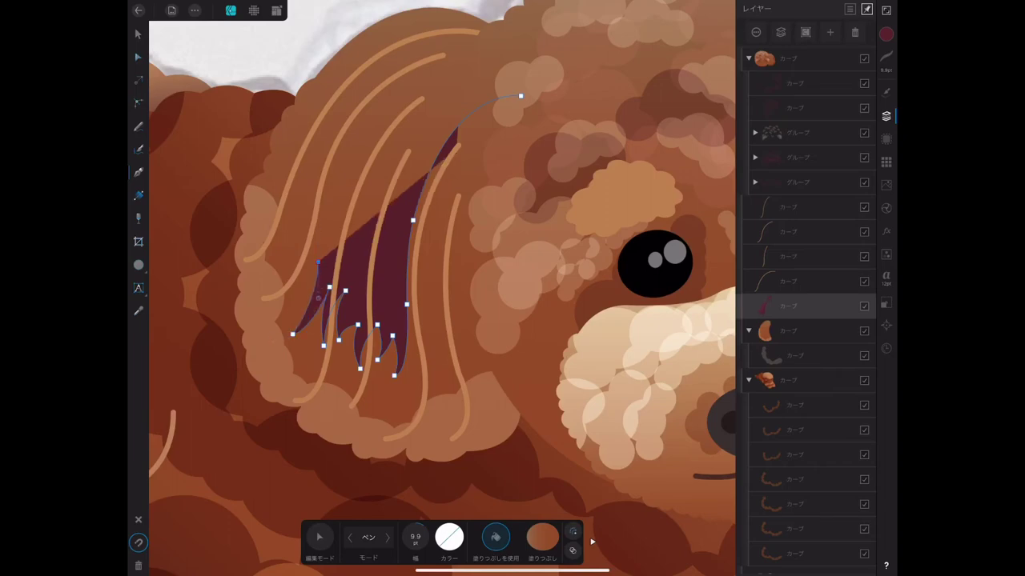
{"action": "scroll", "coordinate": [443, 288], "scroll_direction": "up", "scroll_amount": 5}
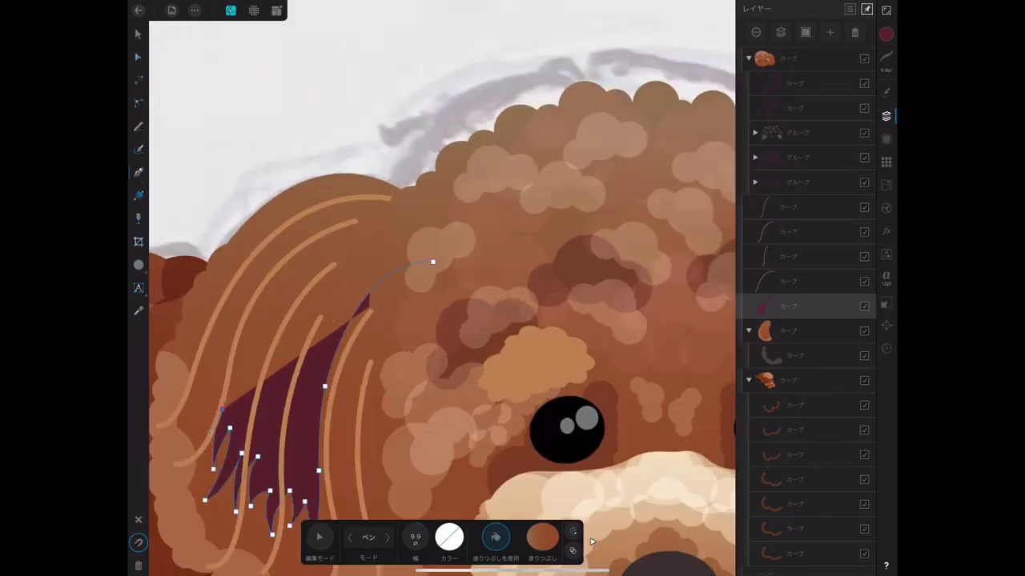
{"action": "scroll", "coordinate": [442, 288], "scroll_direction": "left", "scroll_amount": 3}
{"action": "left_click_drag", "start_coordinate": [353, 386], "coordinate": [329, 379]}
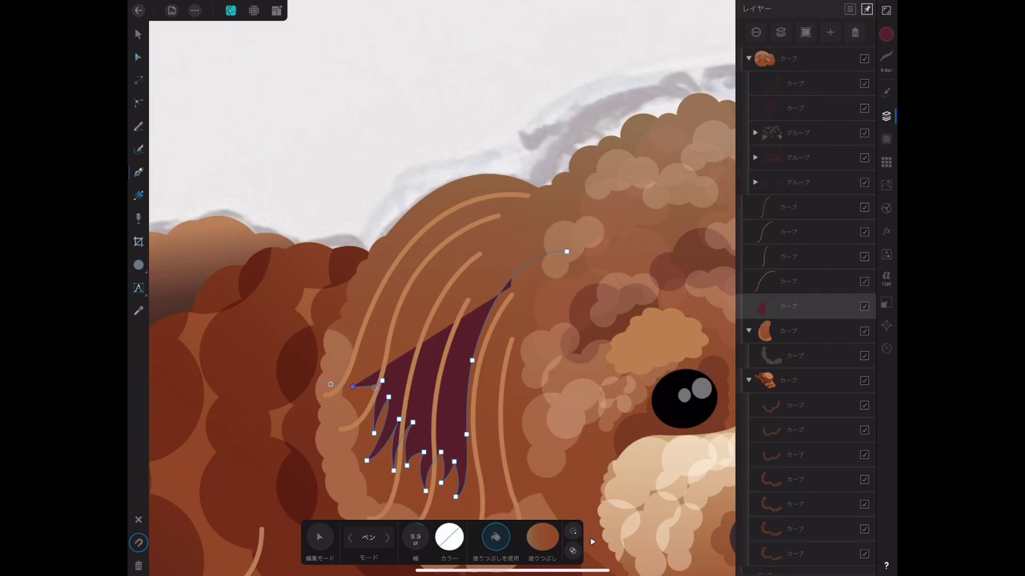
{"action": "mouse_move", "coordinate": [391, 321]}
{"action": "left_mouse_down"}
{"action": "mouse_move", "coordinate": [393, 259]}
{"action": "mouse_move", "coordinate": [489, 207]}
{"action": "left_mouse_up"}
{"action": "left_click", "coordinate": [566, 252]}
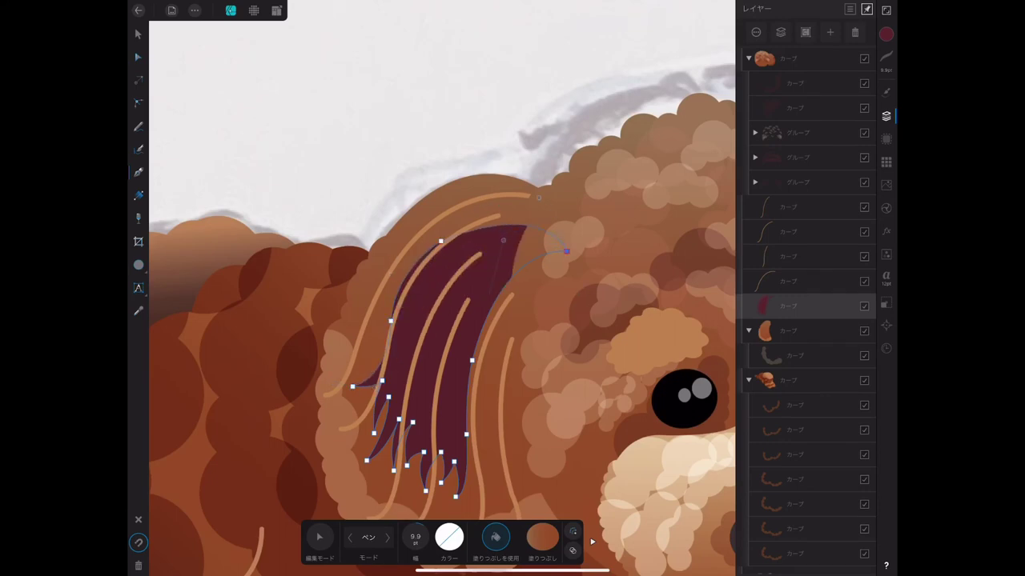
{"action": "left_click", "coordinate": [138, 33]}
{"action": "scroll", "coordinate": [440, 320], "scroll_direction": "down", "scroll_amount": 5}
Fill the new ear shape with beige and set it to Screen blending at 50% opacity
{"action": "scroll", "coordinate": [480, 320], "scroll_direction": "down", "scroll_amount": 5}
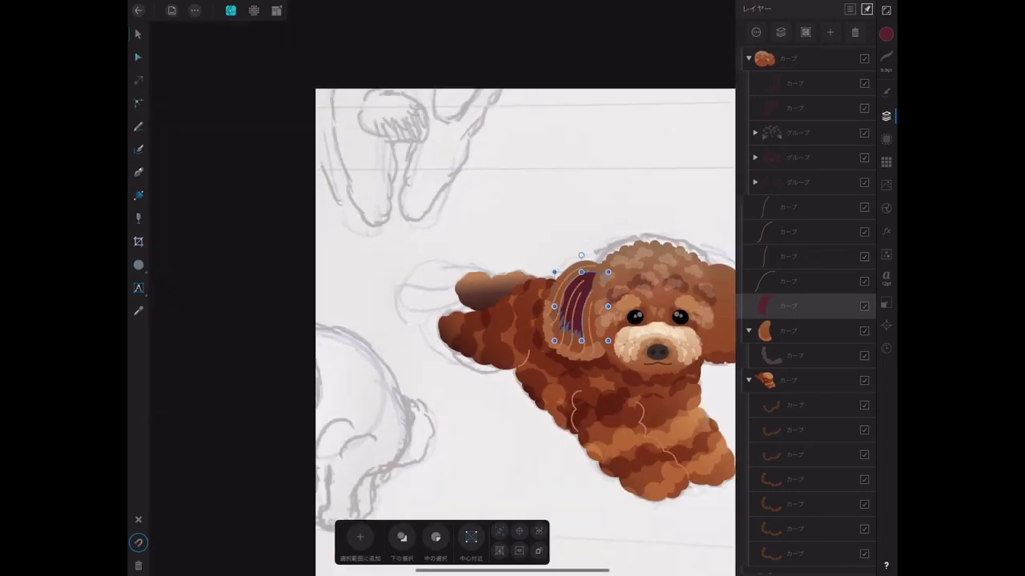
{"action": "left_click", "coordinate": [886, 34]}
{"action": "left_click", "coordinate": [774, 297]}
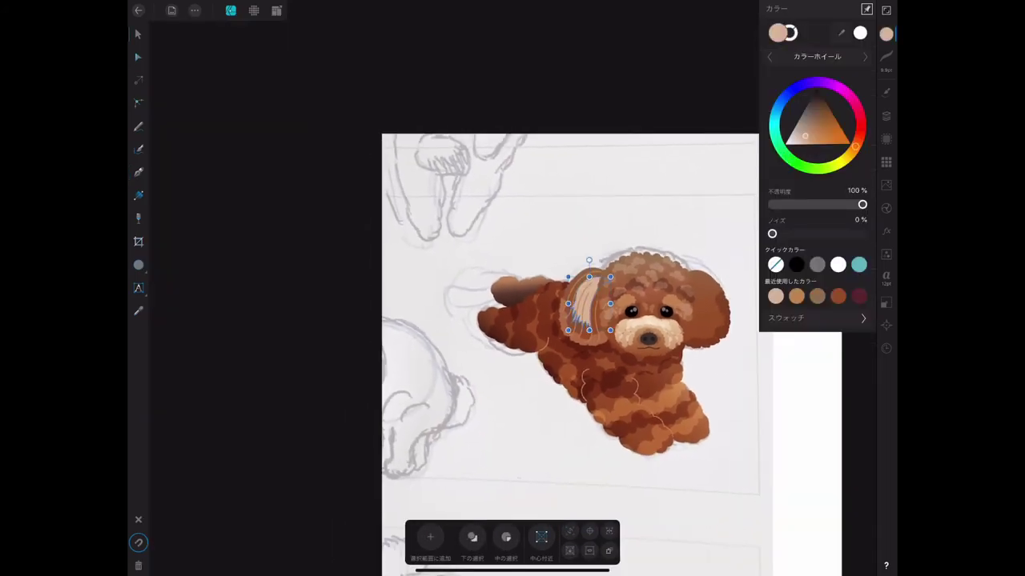
{"action": "left_click", "coordinate": [886, 116]}
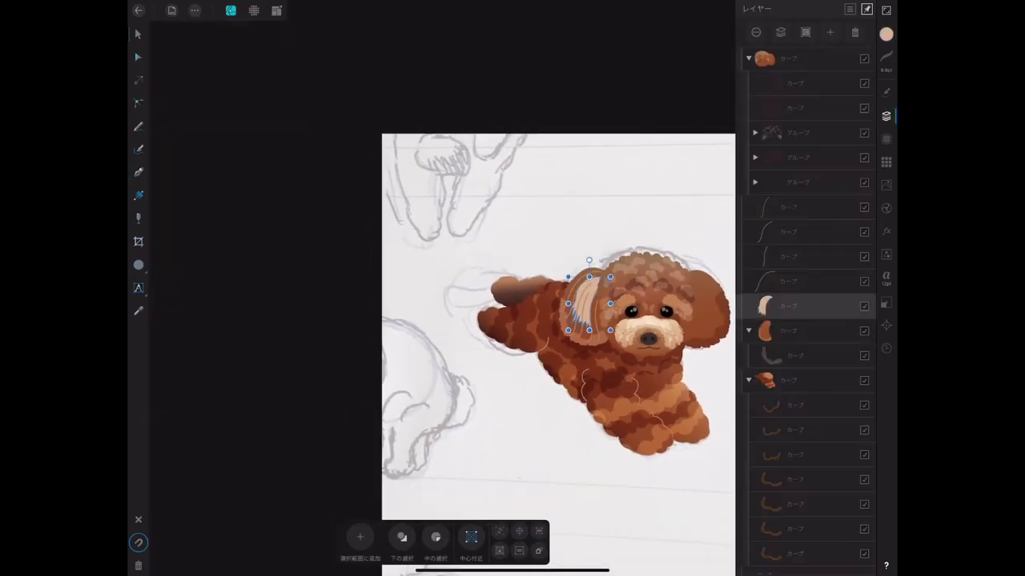
{"action": "left_click", "coordinate": [788, 305]}
{"action": "left_click", "coordinate": [804, 94]}
{"action": "left_click", "coordinate": [686, 173]}
{"action": "left_click_drag", "start_coordinate": [860, 66], "coordinate": [803, 66]}
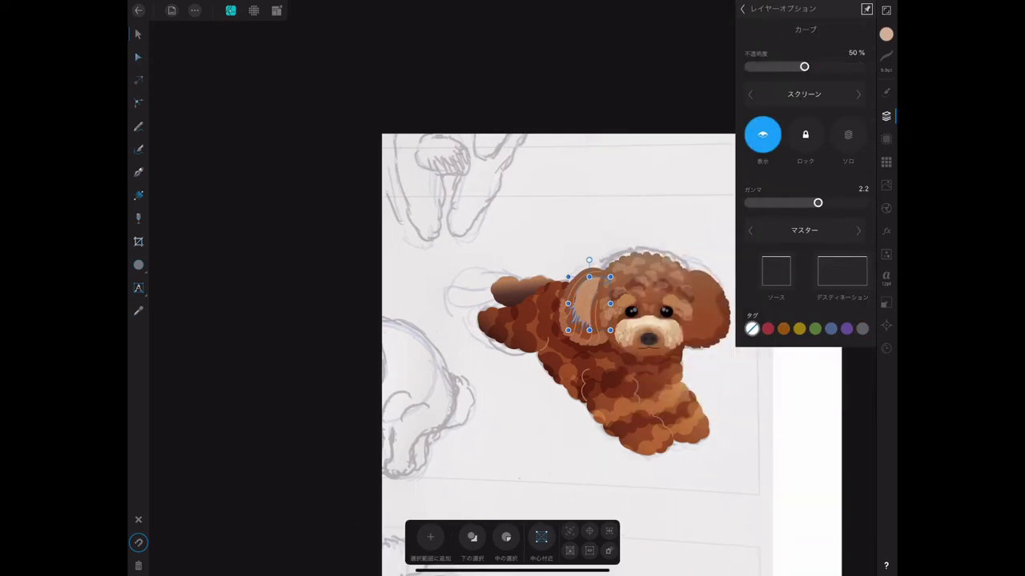
{"action": "left_click", "coordinate": [742, 8]}
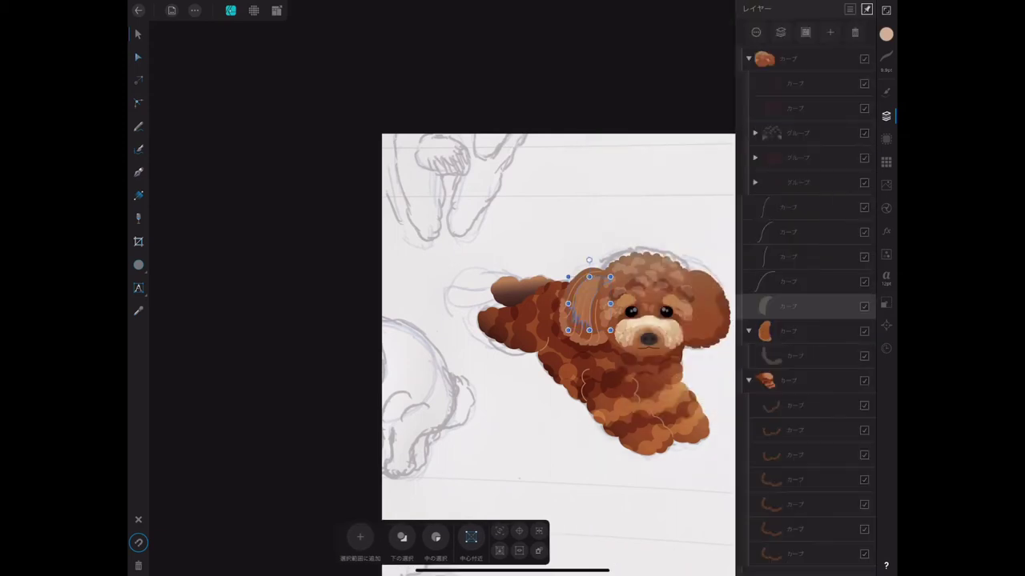
Nudge the ear slightly up and move the highlight layer into the ear group
{"action": "left_click", "coordinate": [801, 355]}
{"action": "scroll", "coordinate": [520, 321], "scroll_direction": "up", "scroll_amount": 2}
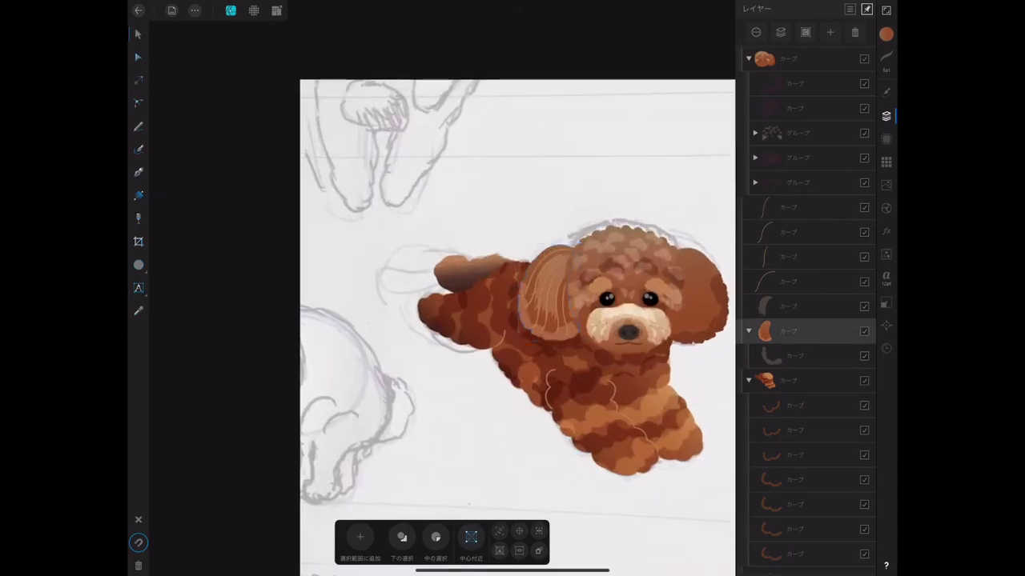
{"action": "left_click", "coordinate": [801, 306]}
{"action": "left_click_drag", "start_coordinate": [560, 288], "coordinate": [557, 280]}
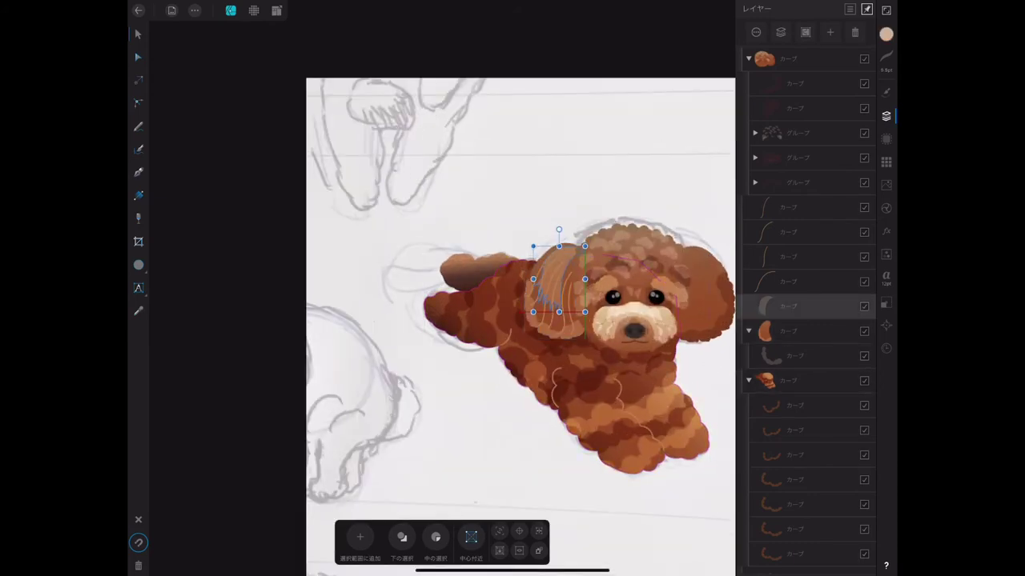
{"action": "left_click_drag", "start_coordinate": [792, 306], "coordinate": [793, 331]}
Switch the muzzle gradient to Elliptical, centre it on the nose and shorten both arms
{"action": "scroll", "coordinate": [521, 320], "scroll_direction": "down", "scroll_amount": 2}
{"action": "left_click", "coordinate": [554, 276]}
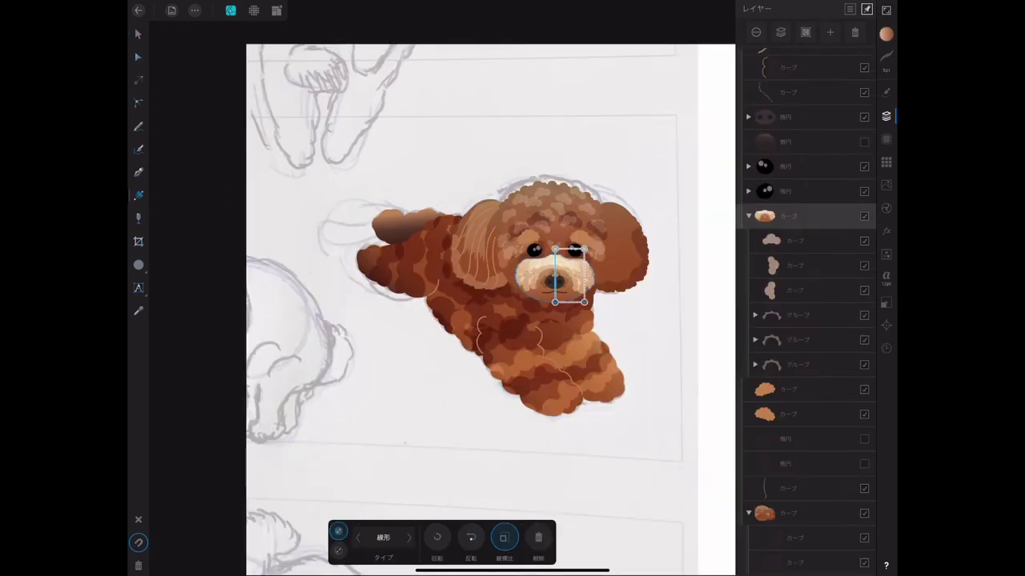
{"action": "left_click_drag", "start_coordinate": [584, 301], "coordinate": [592, 318]}
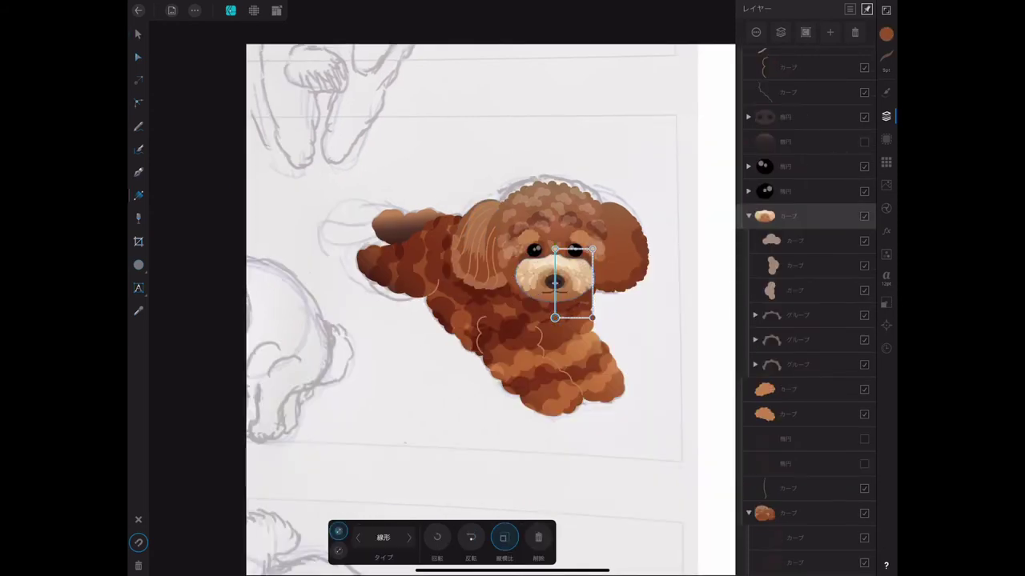
{"action": "left_click", "coordinate": [409, 537]}
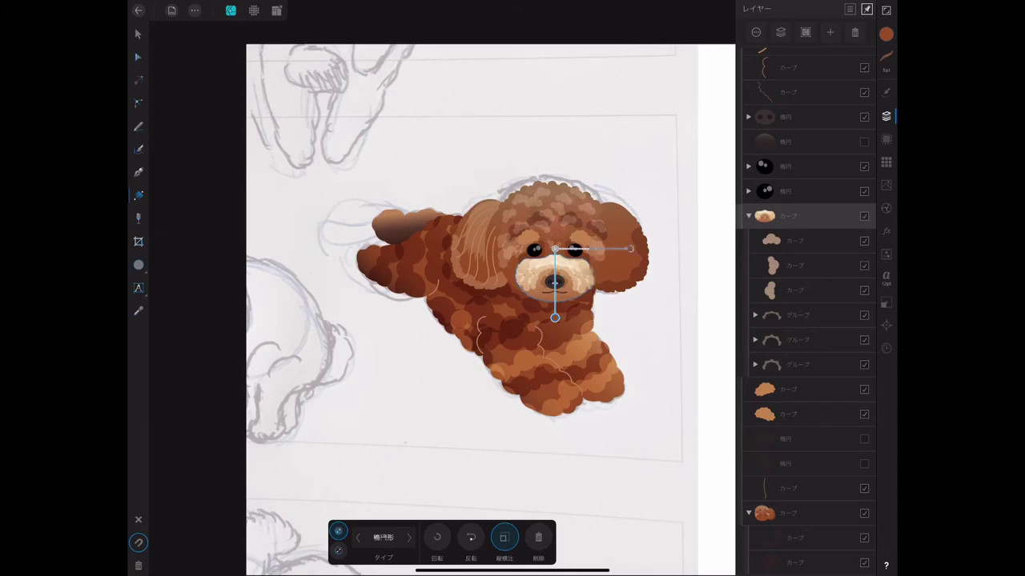
{"action": "left_click_drag", "start_coordinate": [555, 250], "coordinate": [554, 279]}
{"action": "left_click_drag", "start_coordinate": [555, 347], "coordinate": [555, 313]}
{"action": "left_click_drag", "start_coordinate": [630, 279], "coordinate": [591, 279]}
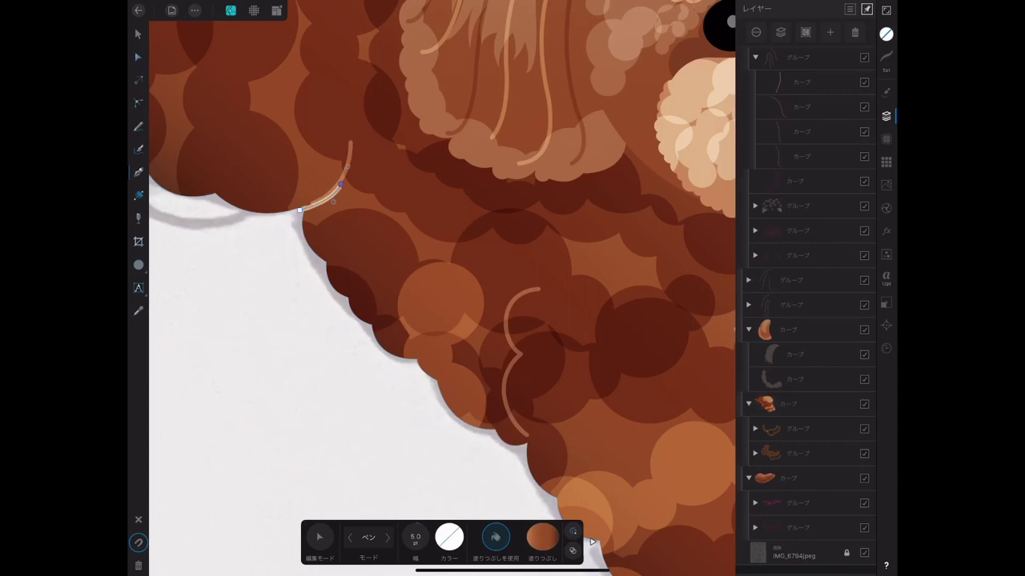
Undo the previous curve and start a new pen curve along the fur's scalloped lower edge
{"action": "scroll", "coordinate": [336, 200], "scroll_direction": "up", "scroll_amount": 5}
{"action": "key", "text": "ctrl+z"}
{"action": "left_click", "coordinate": [240, 273]}
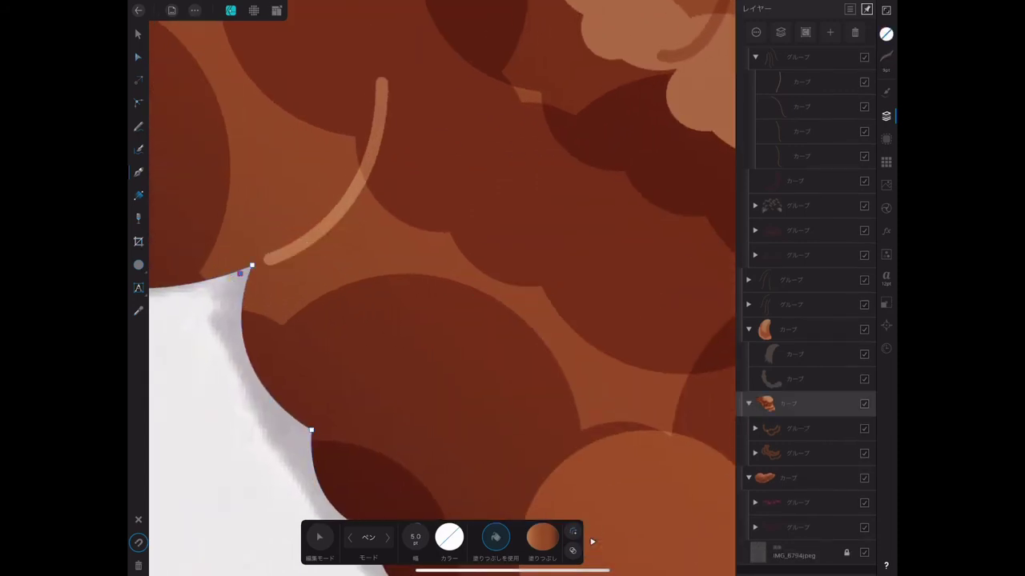
{"action": "left_click_drag", "start_coordinate": [349, 203], "coordinate": [396, 157]}
{"action": "left_click", "coordinate": [344, 282]}
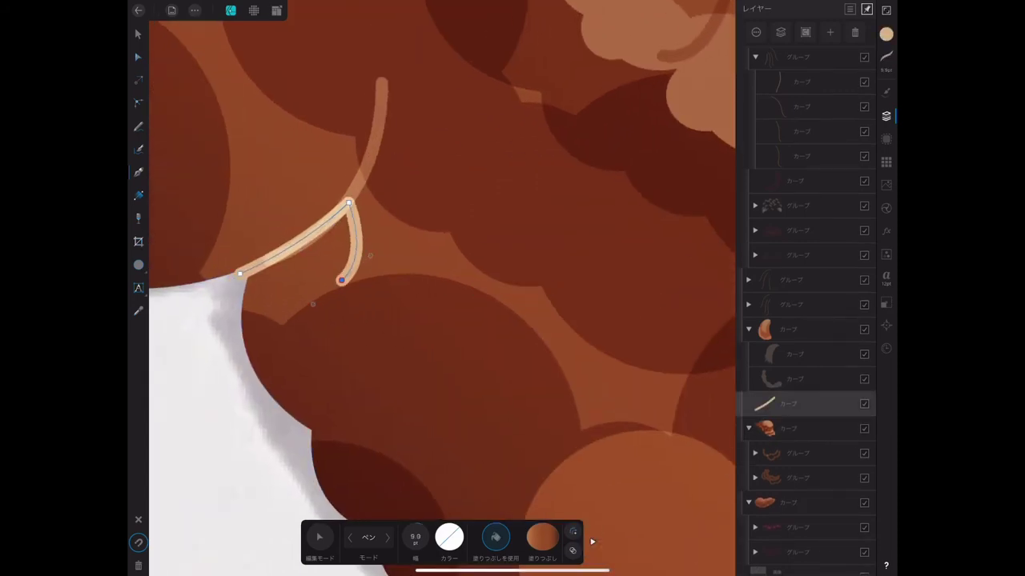
{"action": "left_click", "coordinate": [409, 326]}
{"action": "scroll", "coordinate": [440, 288], "scroll_direction": "down", "scroll_amount": 5}
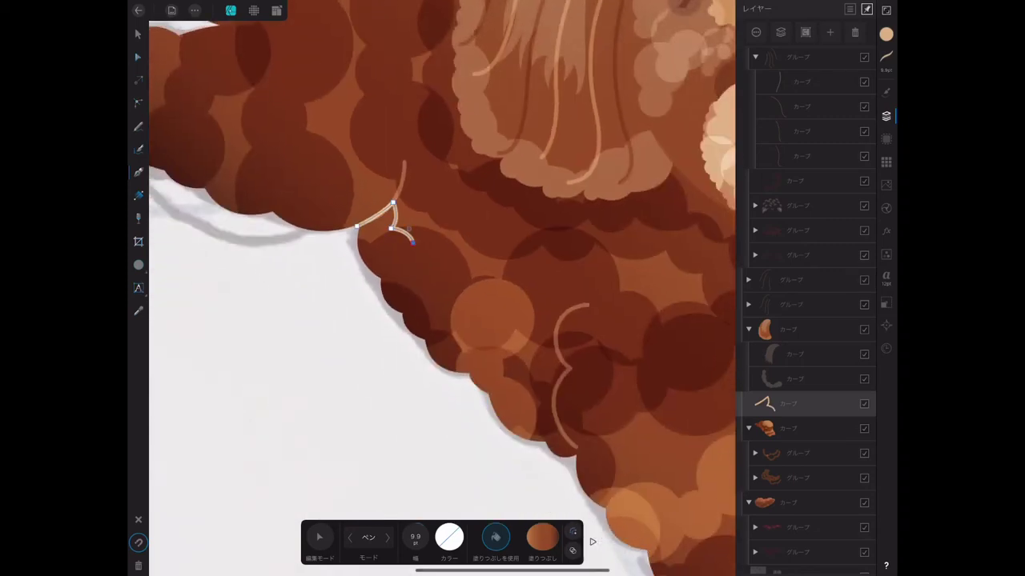
{"action": "left_click", "coordinate": [422, 253]}
{"action": "left_click", "coordinate": [437, 289]}
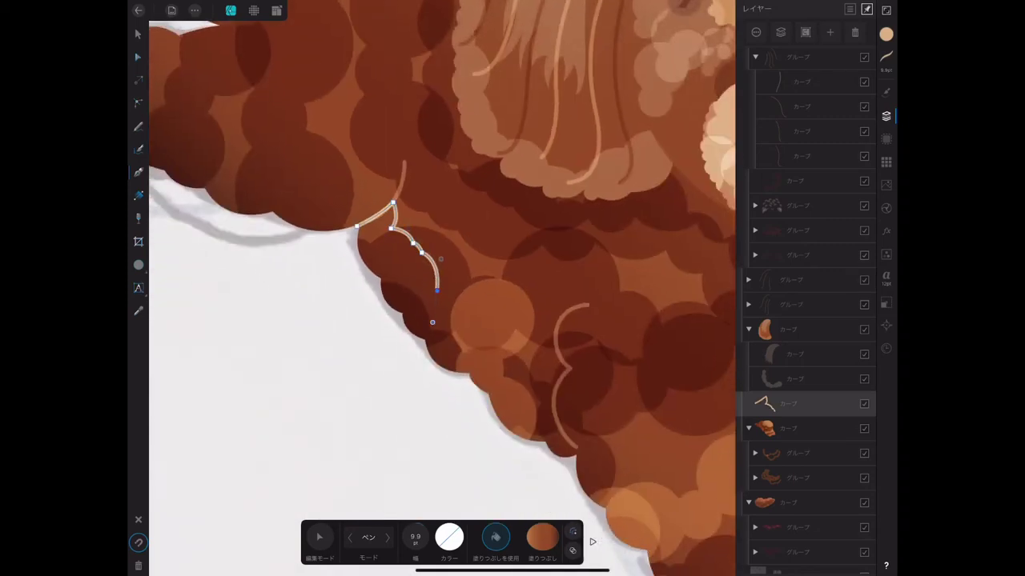
Continue the curve over the next fur bumps and dips, ending in a long downward stroke
{"action": "left_click", "coordinate": [465, 300]}
{"action": "left_click", "coordinate": [474, 322]}
{"action": "left_click", "coordinate": [490, 350]}
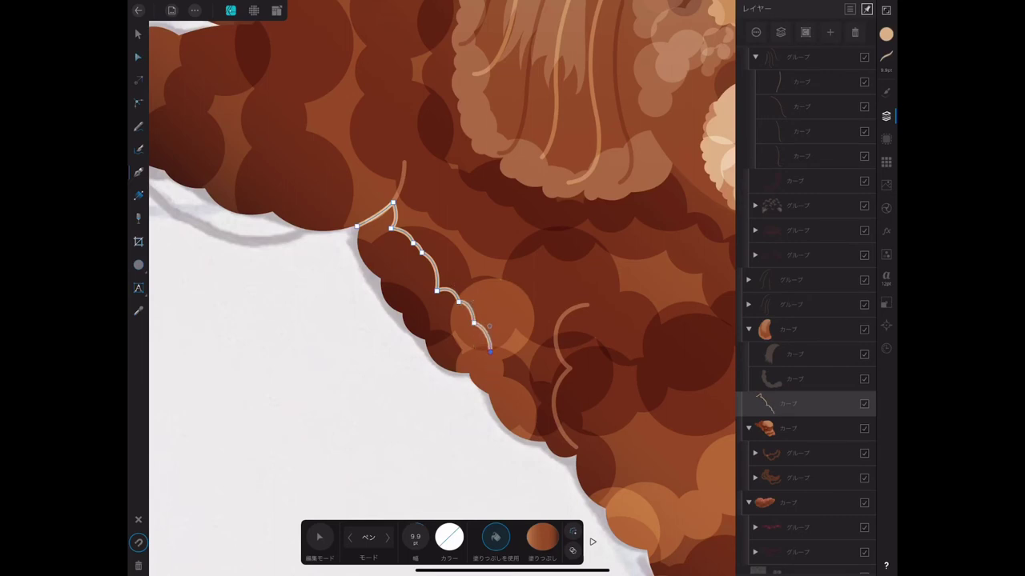
{"action": "left_click", "coordinate": [523, 361]}
{"action": "left_click", "coordinate": [541, 338]}
{"action": "scroll", "coordinate": [520, 336], "scroll_direction": "up", "scroll_amount": 5}
{"action": "scroll", "coordinate": [520, 337], "scroll_direction": "down", "scroll_amount": 5}
{"action": "scroll", "coordinate": [520, 336], "scroll_direction": "up", "scroll_amount": 5}
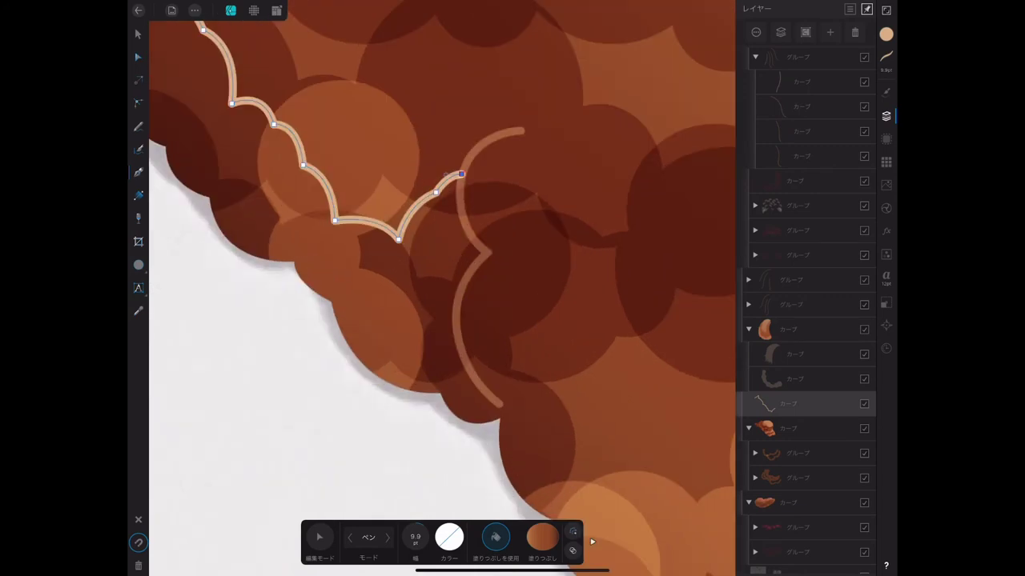
{"action": "left_click_drag", "start_coordinate": [482, 251], "coordinate": [514, 281]}
{"action": "scroll", "coordinate": [442, 297], "scroll_direction": "down", "scroll_amount": 1}
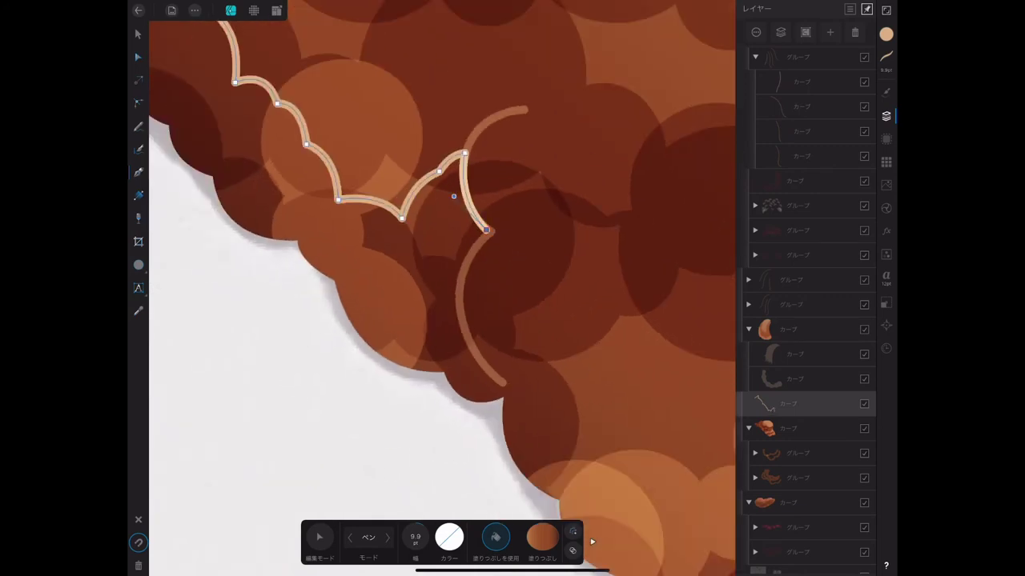
{"action": "left_click_drag", "start_coordinate": [502, 382], "coordinate": [587, 453]}
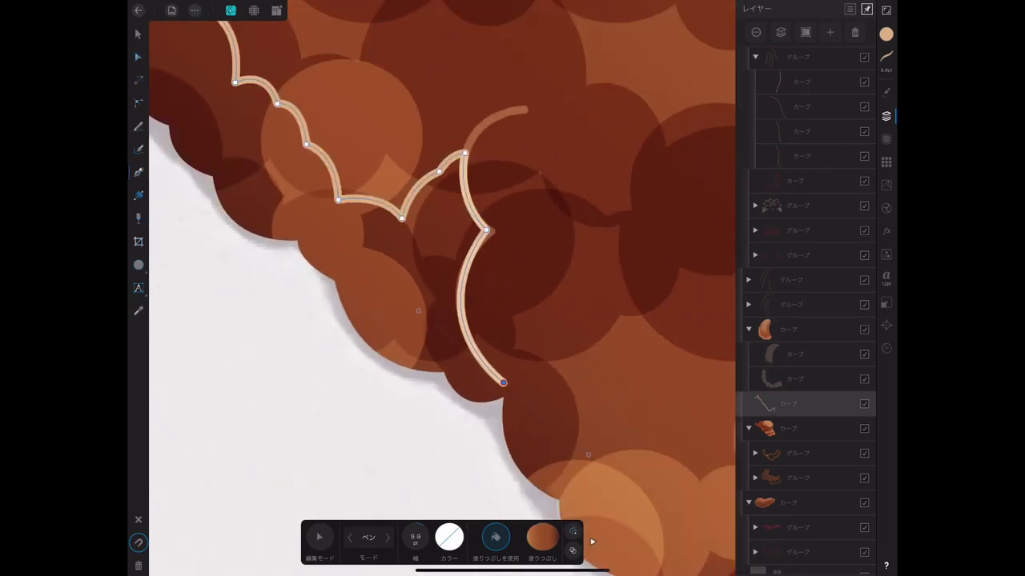
{"action": "left_click_drag", "start_coordinate": [503, 382], "coordinate": [459, 306]}
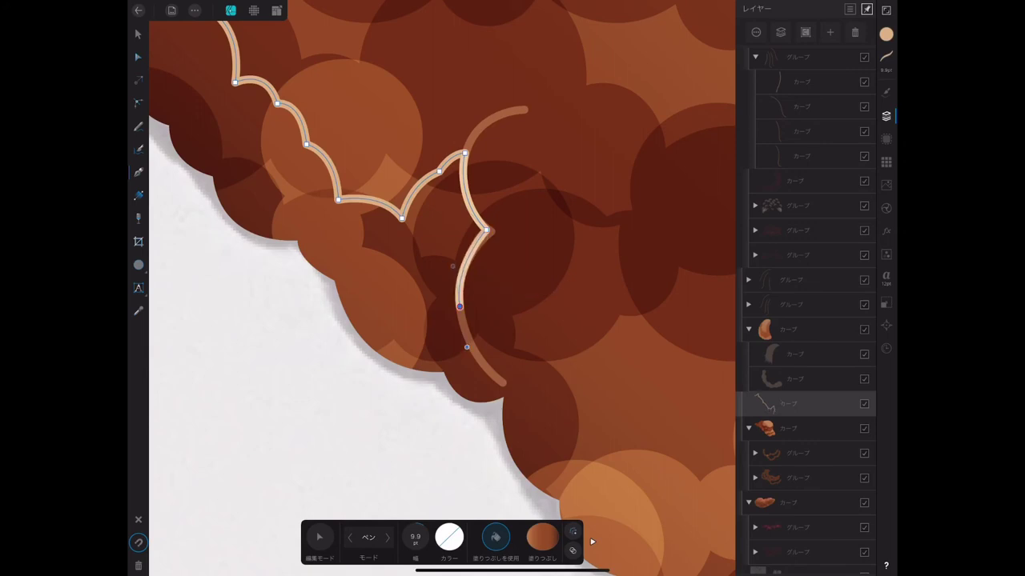
{"action": "left_click_drag", "start_coordinate": [504, 384], "coordinate": [543, 409]}
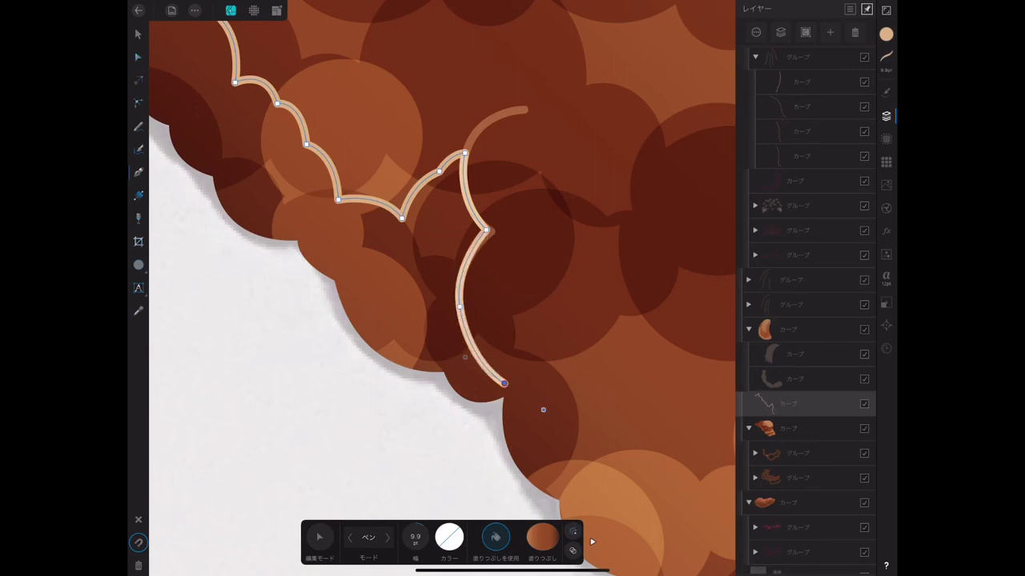
Close the traced fur-edge curve with points outside the fur back to its start
{"action": "left_click", "coordinate": [500, 427]}
{"action": "scroll", "coordinate": [440, 288], "scroll_direction": "down", "scroll_amount": 5}
{"action": "left_click", "coordinate": [321, 333]}
{"action": "left_click", "coordinate": [287, 243]}
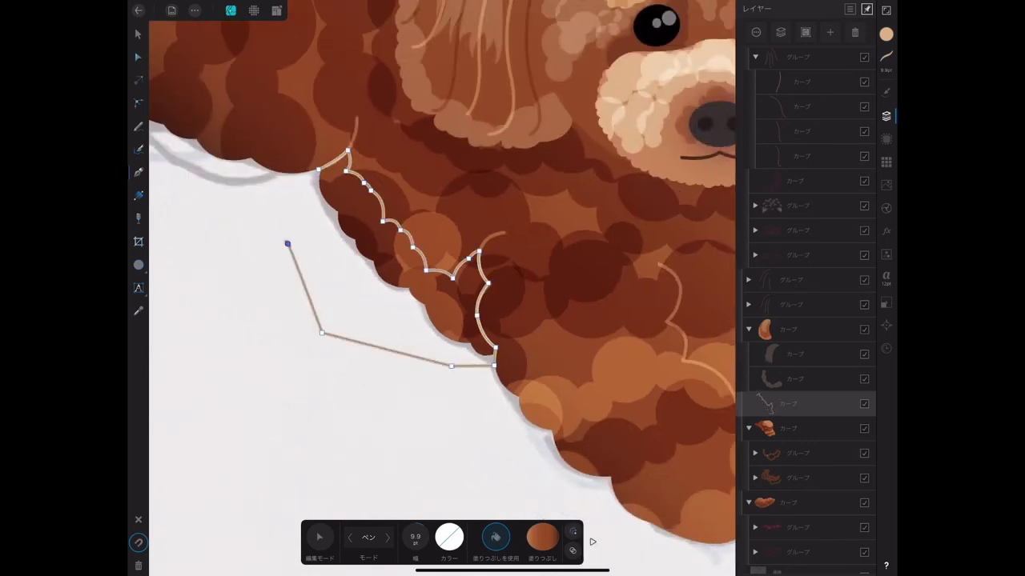
{"action": "left_click", "coordinate": [289, 200]}
{"action": "left_click", "coordinate": [319, 169]}
Remove the shape's stroke and give it a red fill
{"action": "left_click", "coordinate": [885, 92]}
{"action": "left_click", "coordinate": [775, 264]}
{"action": "left_click", "coordinate": [774, 32]}
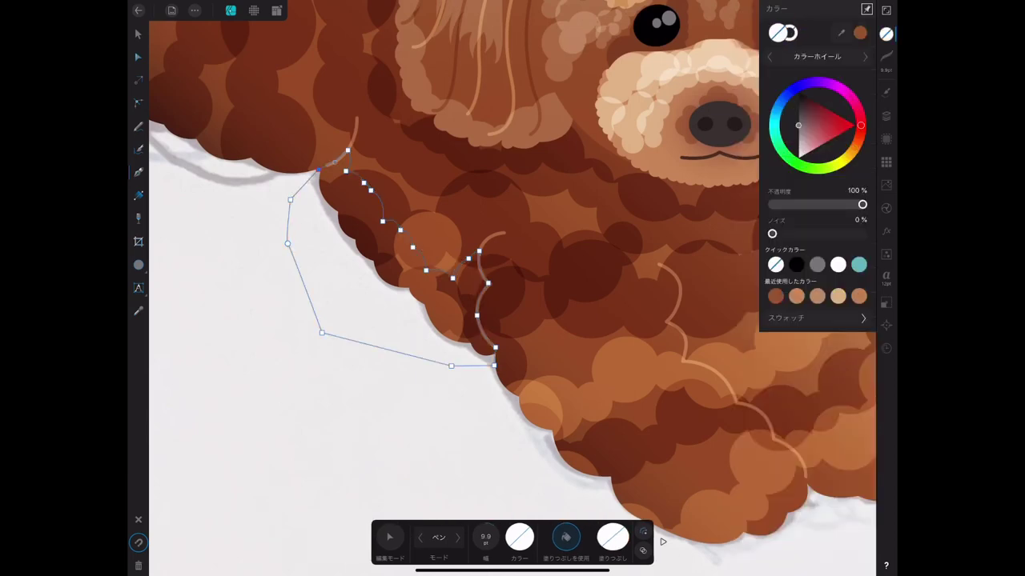
{"action": "left_click", "coordinate": [824, 122]}
{"action": "left_click", "coordinate": [837, 133]}
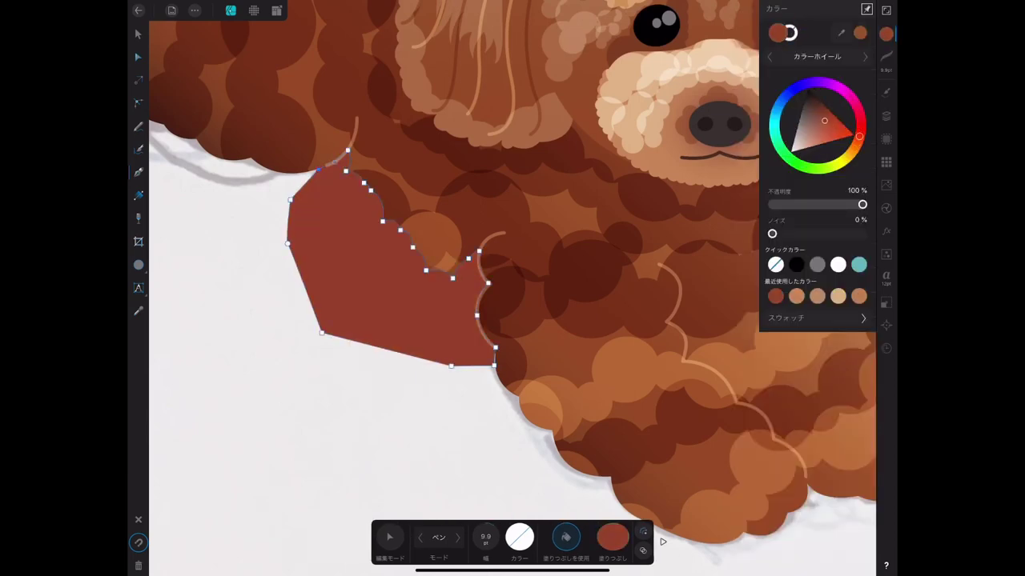
{"action": "left_click", "coordinate": [886, 116]}
Set the red shape to Multiply, clip it inside the dog's body and lower its opacity
{"action": "left_click", "coordinate": [886, 230]}
{"action": "left_click", "coordinate": [761, 132]}
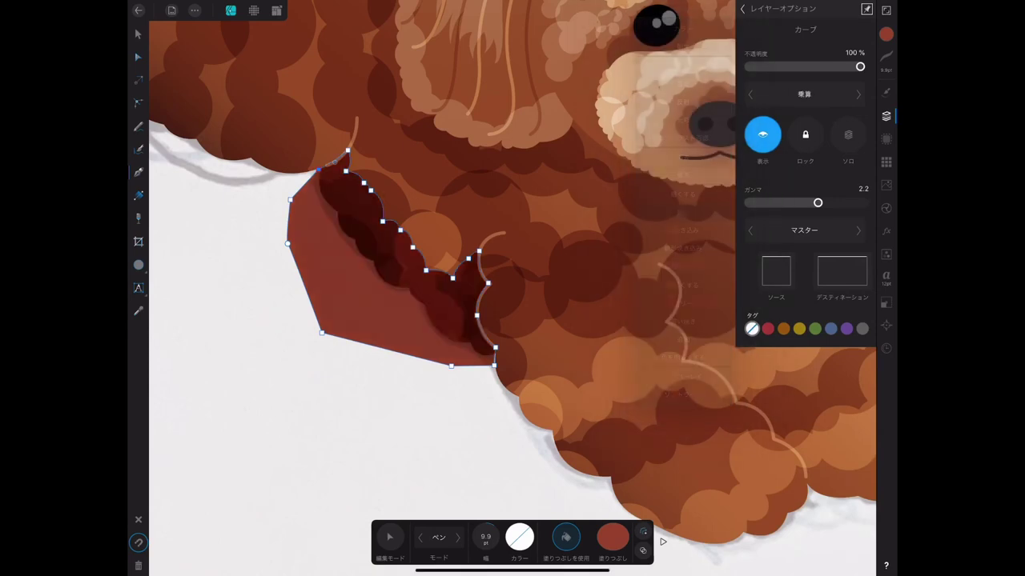
{"action": "left_click", "coordinate": [885, 230]}
{"action": "left_click", "coordinate": [885, 116]}
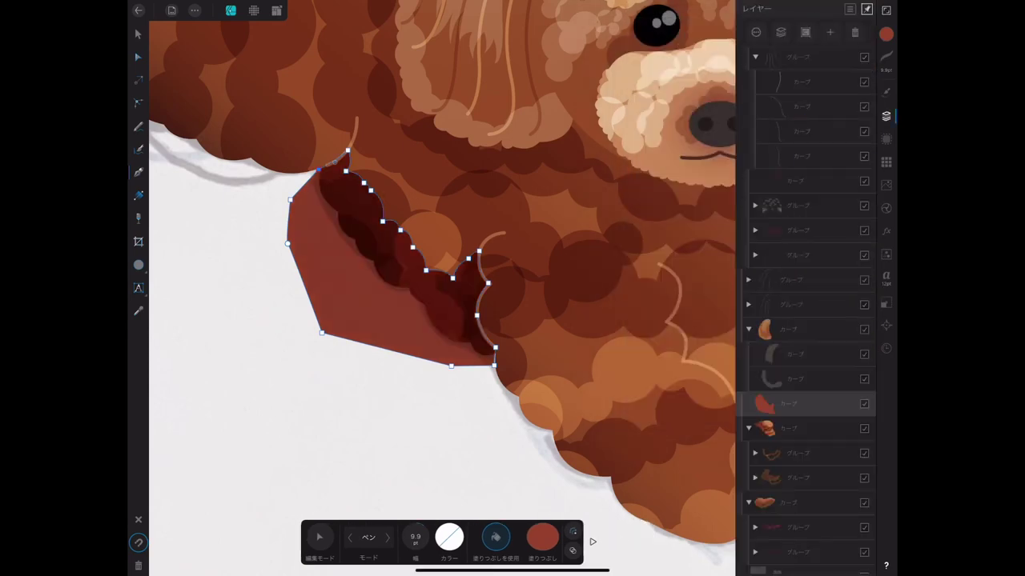
{"action": "left_click_drag", "start_coordinate": [765, 404], "coordinate": [770, 477]}
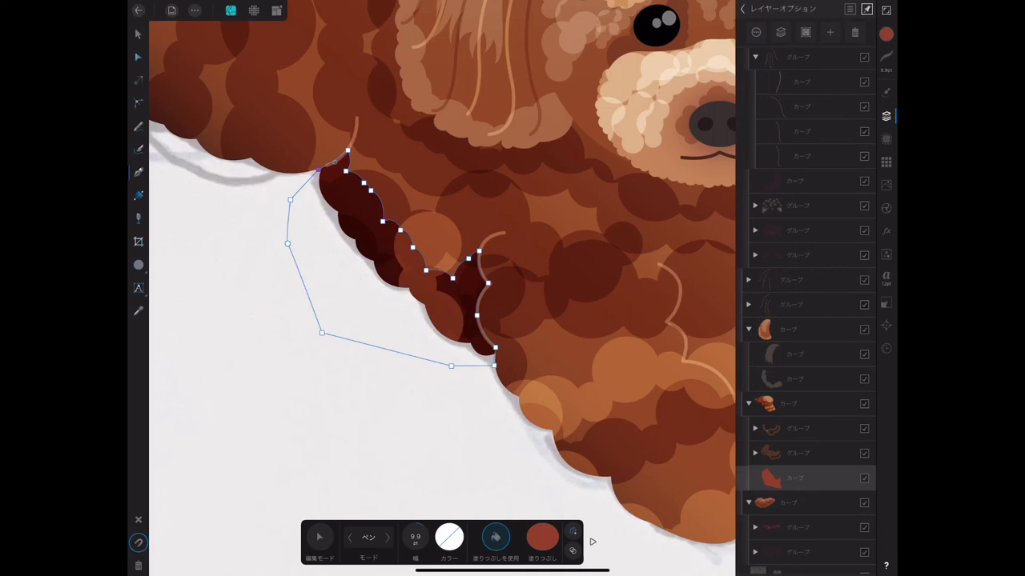
{"action": "left_click", "coordinate": [770, 478]}
{"action": "left_click_drag", "start_coordinate": [852, 67], "coordinate": [809, 66]}
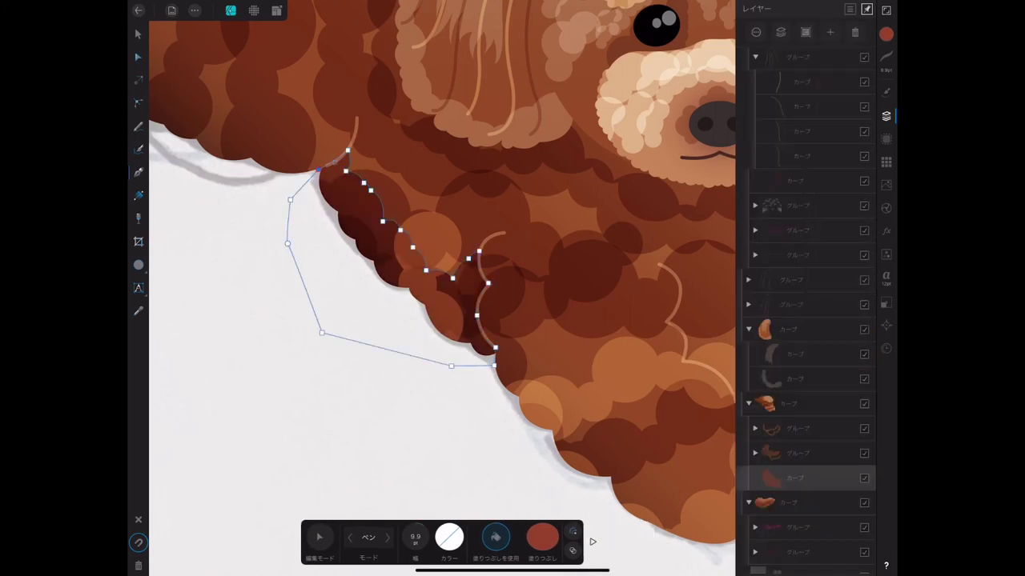
{"action": "scroll", "coordinate": [441, 304], "scroll_direction": "down", "scroll_amount": 10}
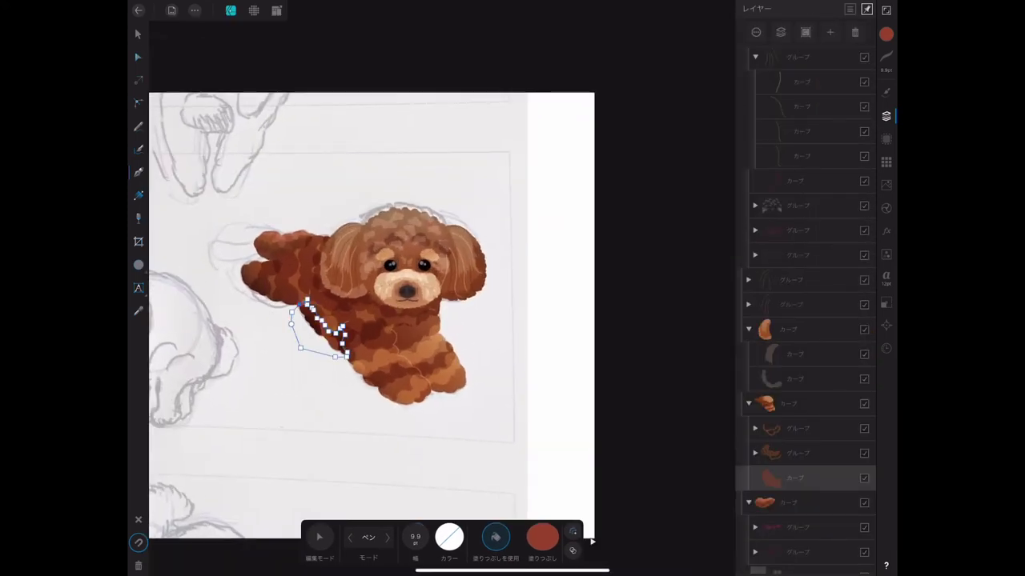
Raise the red shading shape's opacity back to full
{"action": "left_click", "coordinate": [770, 478]}
{"action": "left_click_drag", "start_coordinate": [811, 66], "coordinate": [851, 66]}
{"action": "left_click", "coordinate": [770, 478]}
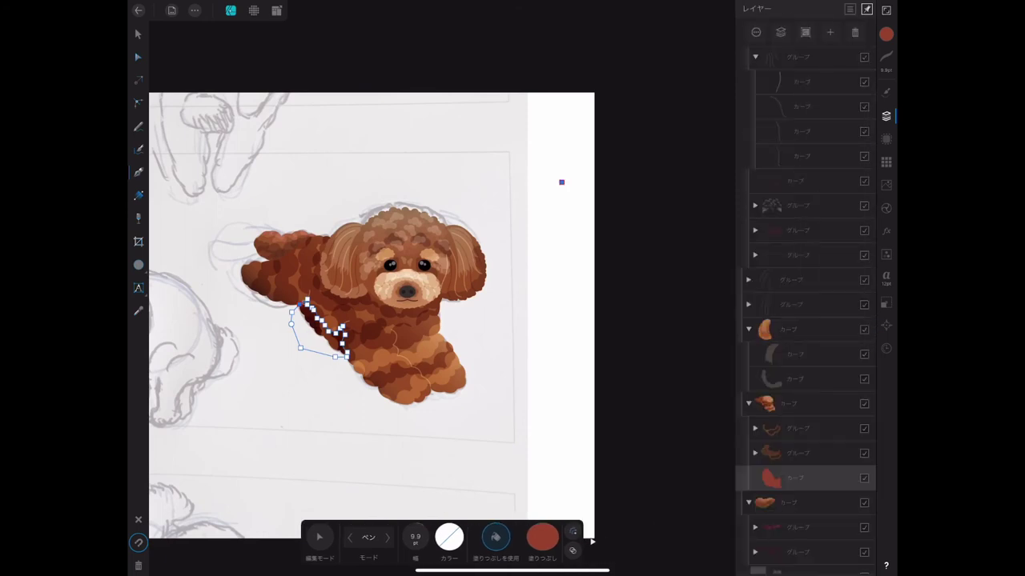
{"action": "scroll", "coordinate": [373, 312], "scroll_direction": "down", "scroll_amount": 5}
{"action": "scroll", "coordinate": [372, 312], "scroll_direction": "up", "scroll_amount": 10}
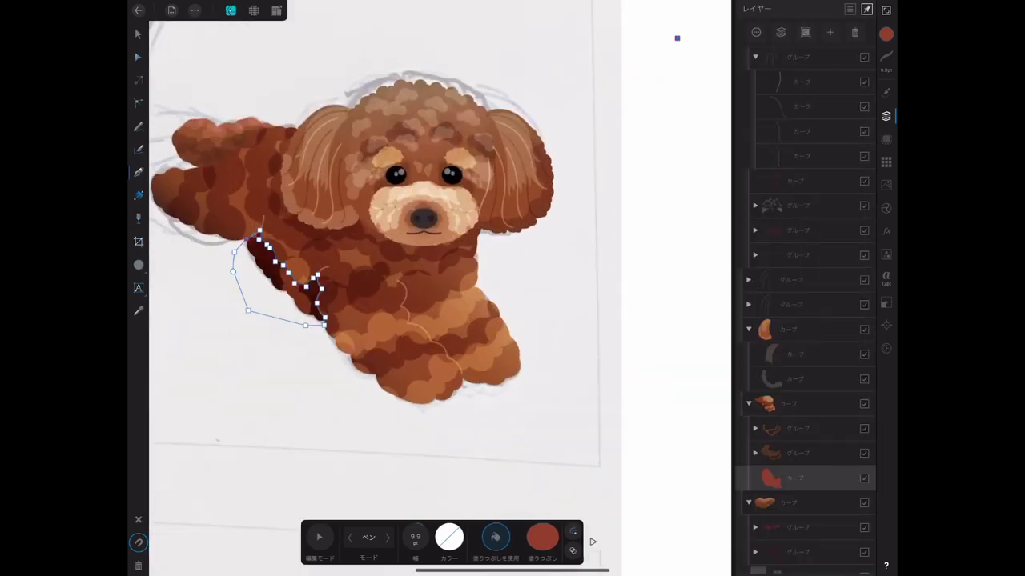
{"action": "scroll", "coordinate": [805, 320], "scroll_direction": "down", "scroll_amount": 2}
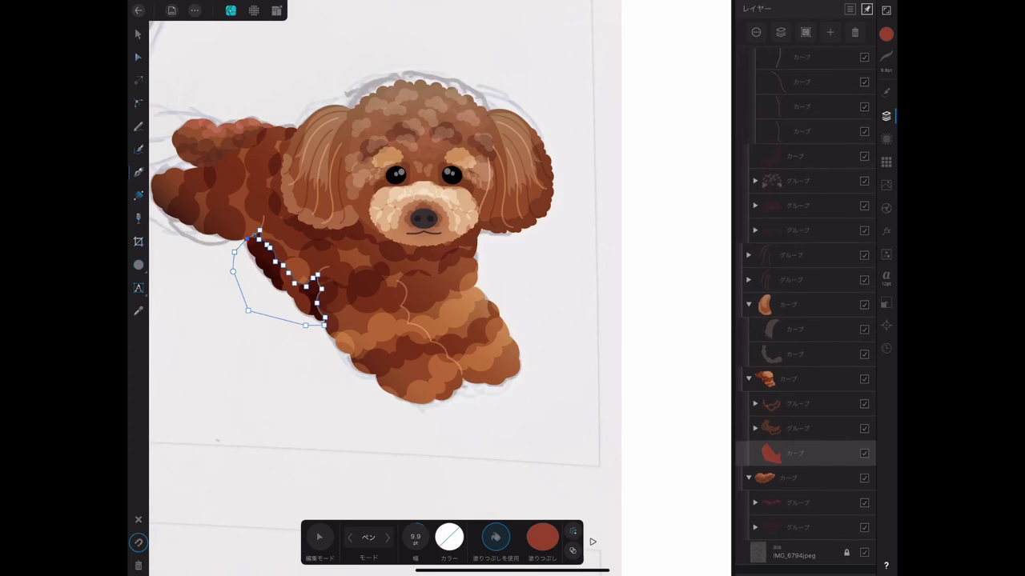
{"action": "scroll", "coordinate": [376, 288], "scroll_direction": "up", "scroll_amount": 3}
{"action": "scroll", "coordinate": [376, 288], "scroll_direction": "up", "scroll_amount": 1}
{"action": "scroll", "coordinate": [400, 320], "scroll_direction": "up", "scroll_amount": 5}
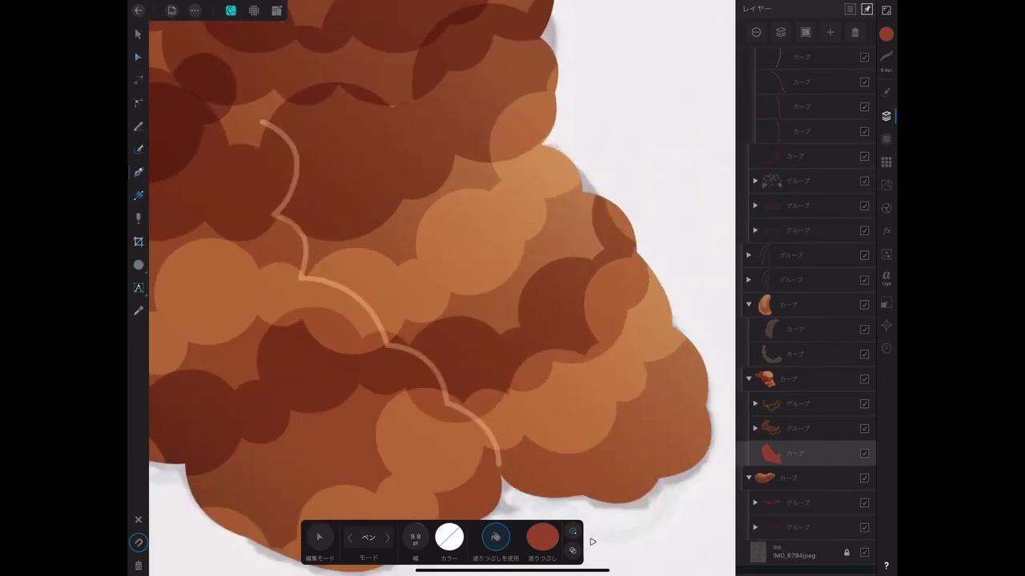
Start a new pen curve on the leg fur and trace it down toward the paw
{"action": "left_click", "coordinate": [297, 161]}
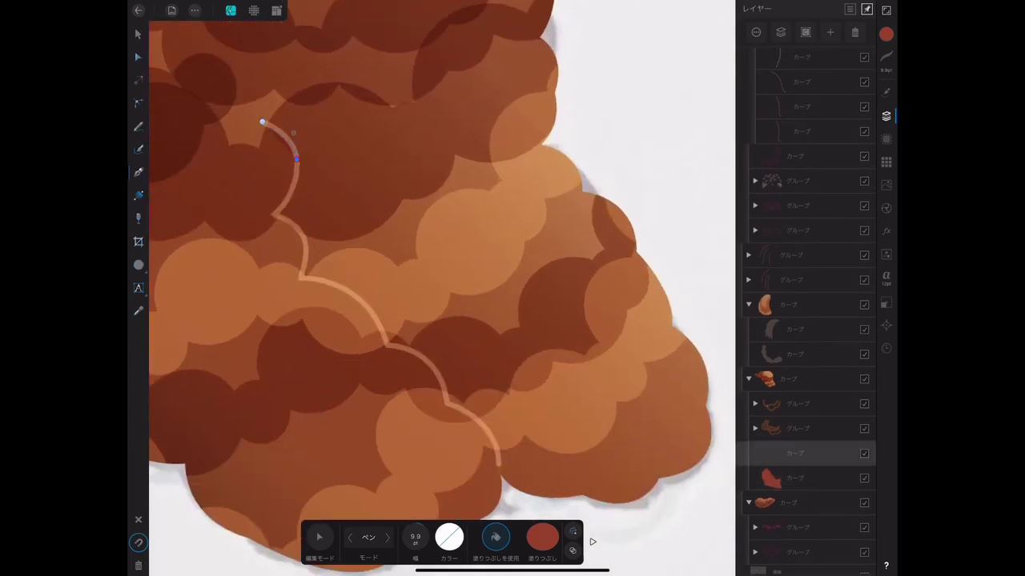
{"action": "mouse_move", "coordinate": [274, 214]}
{"action": "left_mouse_down"}
{"action": "mouse_move", "coordinate": [255, 223]}
{"action": "mouse_move", "coordinate": [309, 258]}
{"action": "mouse_move", "coordinate": [291, 293]}
{"action": "left_mouse_up"}
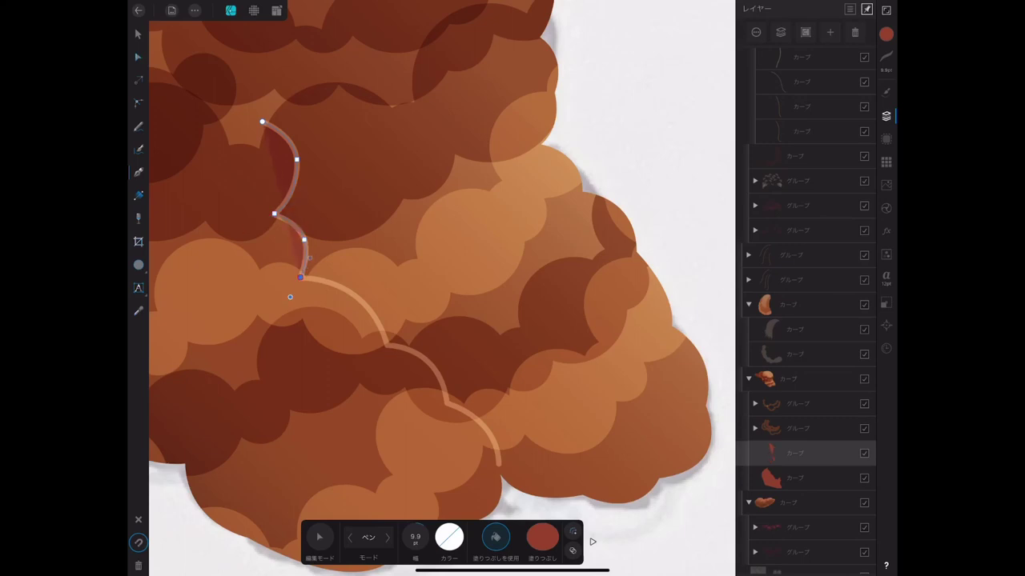
{"action": "left_click_drag", "start_coordinate": [386, 344], "coordinate": [397, 406]}
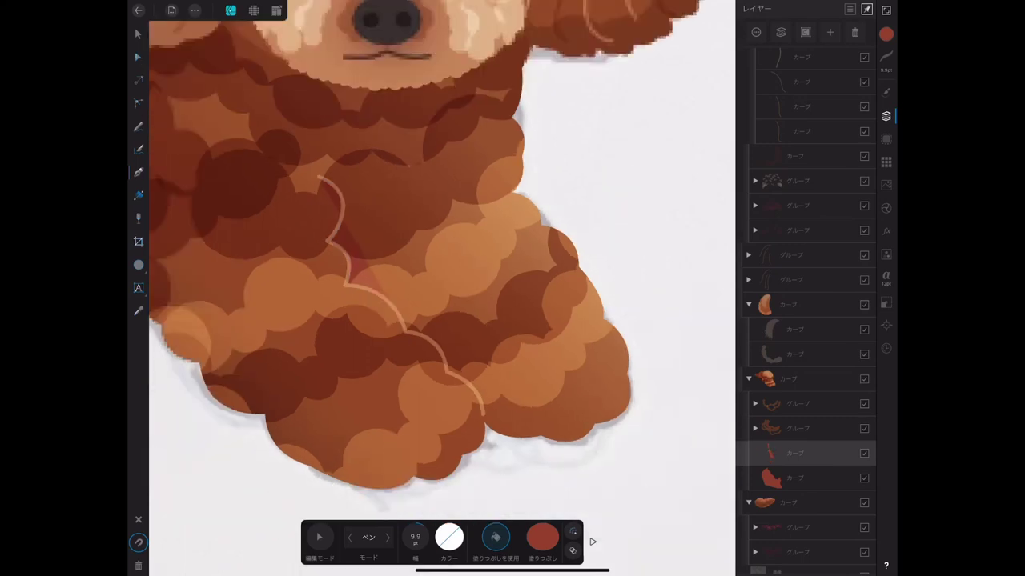
{"action": "left_click_drag", "start_coordinate": [406, 339], "coordinate": [425, 471]}
{"action": "scroll", "coordinate": [468, 390], "scroll_direction": "up", "scroll_amount": 5}
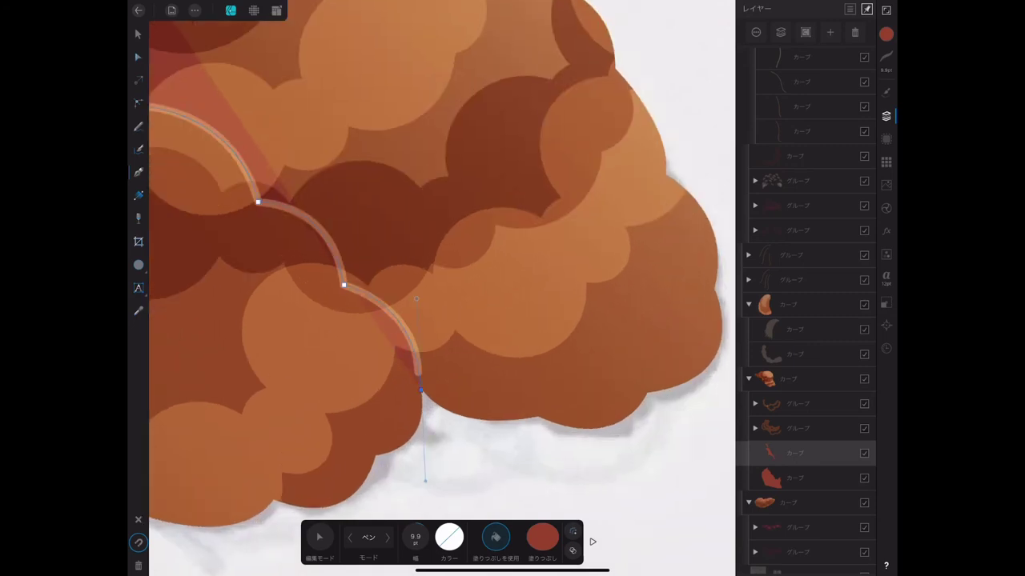
{"action": "left_click_drag", "start_coordinate": [536, 420], "coordinate": [616, 388]}
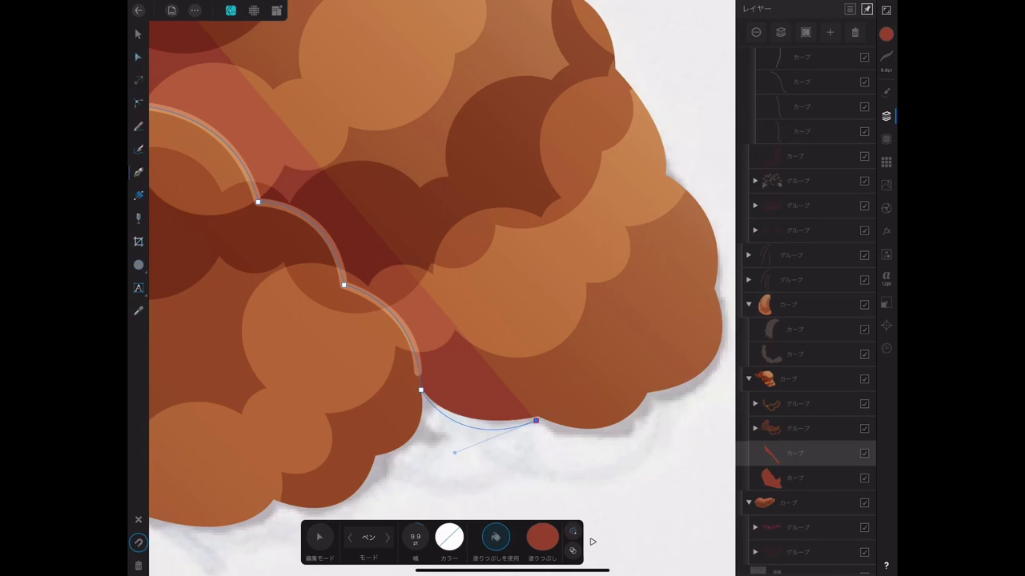
{"action": "scroll", "coordinate": [512, 400], "scroll_direction": "up", "scroll_amount": 5}
{"action": "scroll", "coordinate": [512, 320], "scroll_direction": "down", "scroll_amount": 4}
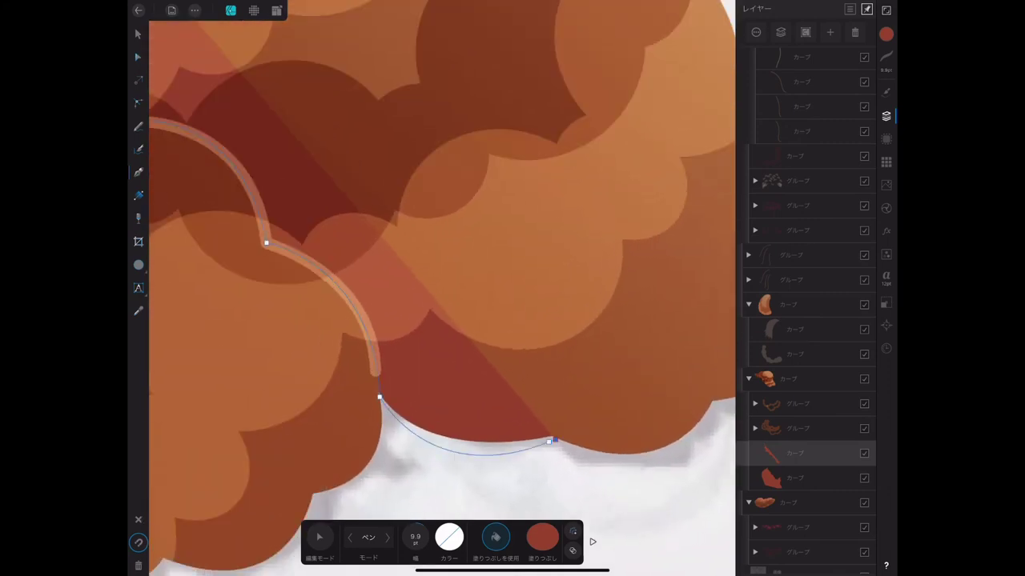
{"action": "left_click_drag", "start_coordinate": [480, 348], "coordinate": [590, 348]}
Undo the misplaced paw nodes, place a new end node and nudge an earlier node right
{"action": "scroll", "coordinate": [480, 361], "scroll_direction": "up", "scroll_amount": 3}
{"action": "key", "text": "ctrl+z"}
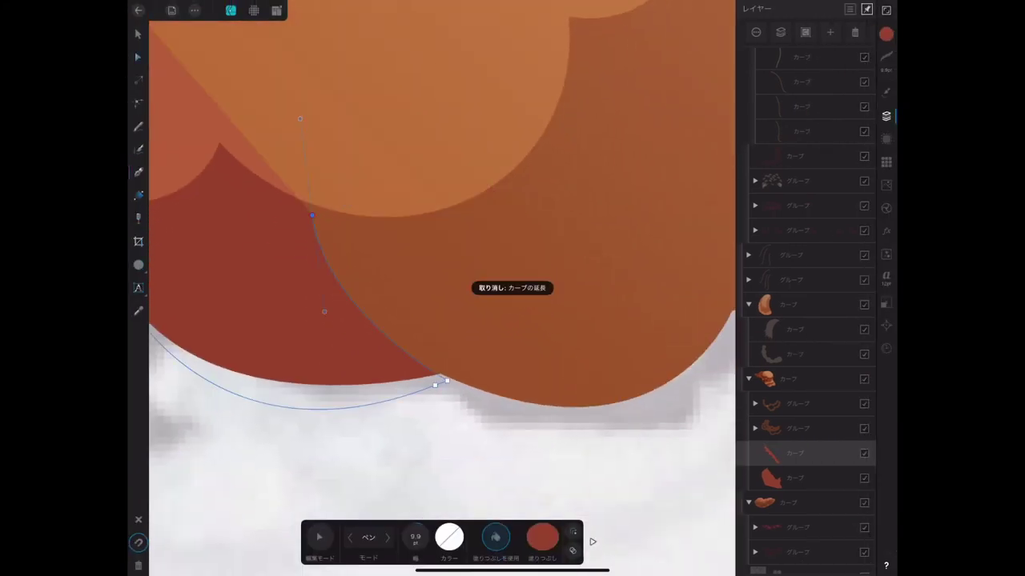
{"action": "left_click_drag", "start_coordinate": [469, 370], "coordinate": [476, 355]}
{"action": "key", "text": "ctrl+z"}
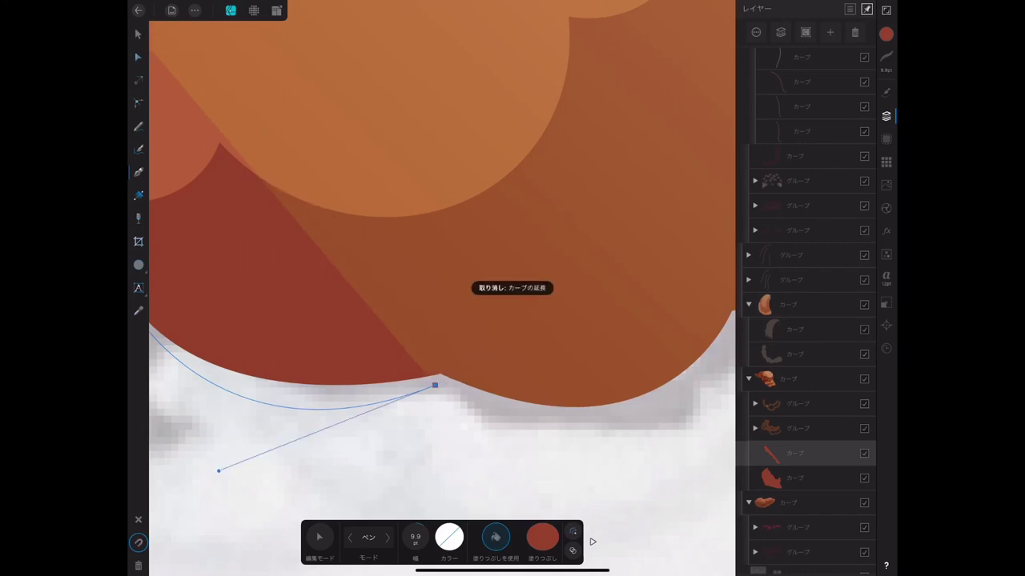
{"action": "scroll", "coordinate": [416, 385], "scroll_direction": "up", "scroll_amount": 3}
{"action": "left_click", "coordinate": [428, 387]}
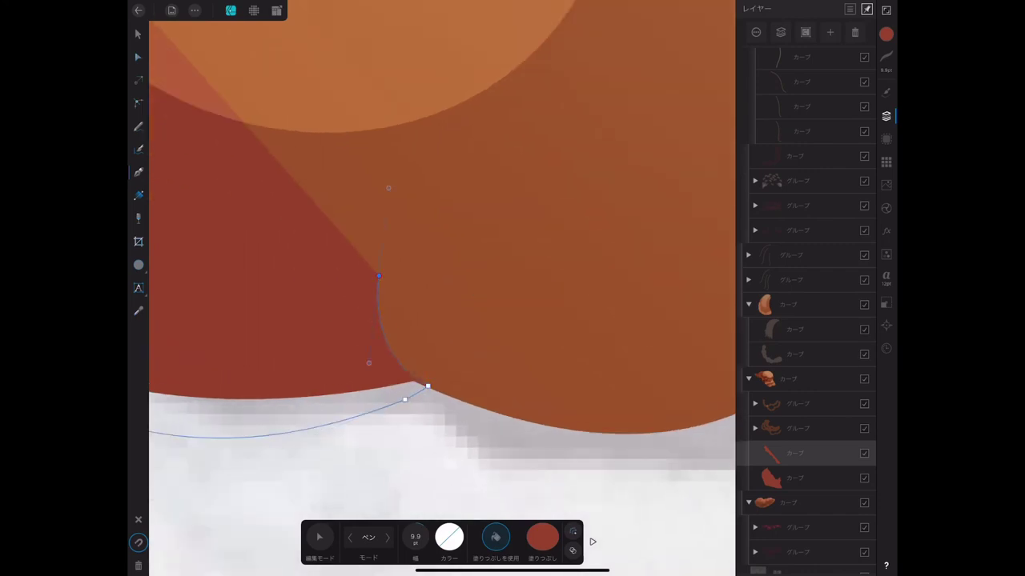
{"action": "scroll", "coordinate": [440, 321], "scroll_direction": "down", "scroll_amount": 3}
{"action": "scroll", "coordinate": [440, 320], "scroll_direction": "down", "scroll_amount": 5}
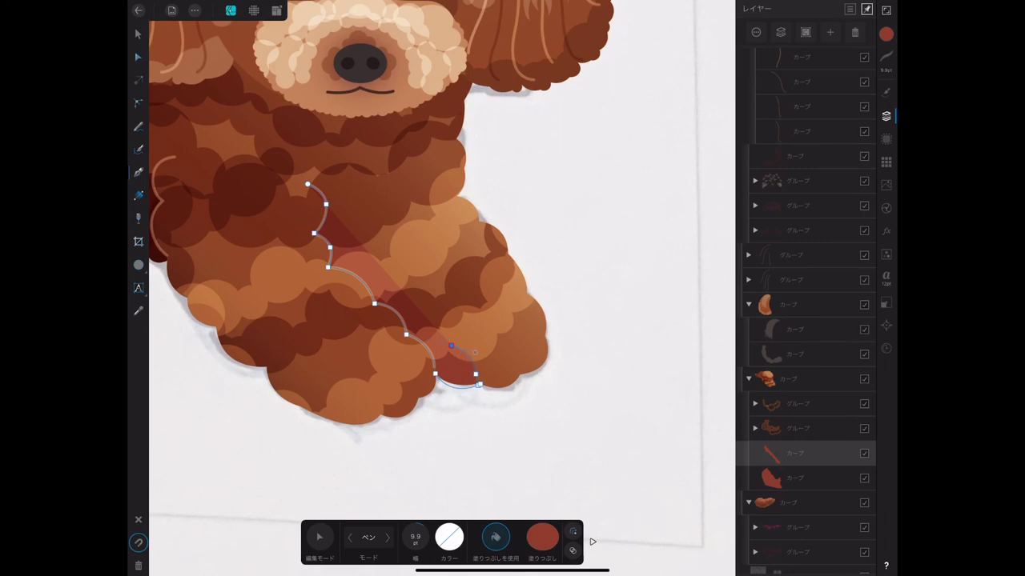
{"action": "left_click", "coordinate": [406, 333]}
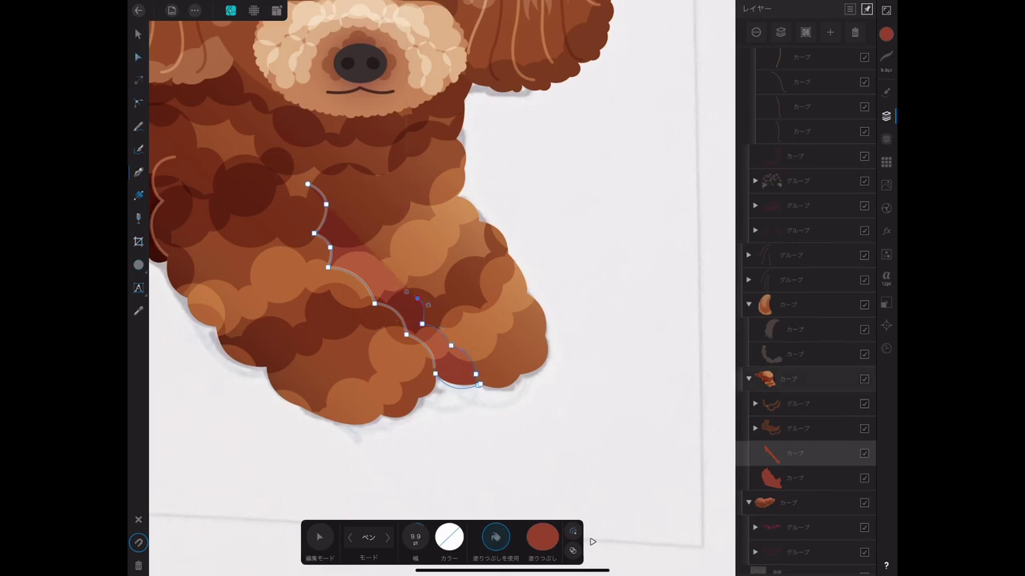
{"action": "scroll", "coordinate": [442, 360], "scroll_direction": "up", "scroll_amount": 5}
{"action": "left_click_drag", "start_coordinate": [378, 366], "coordinate": [383, 366]}
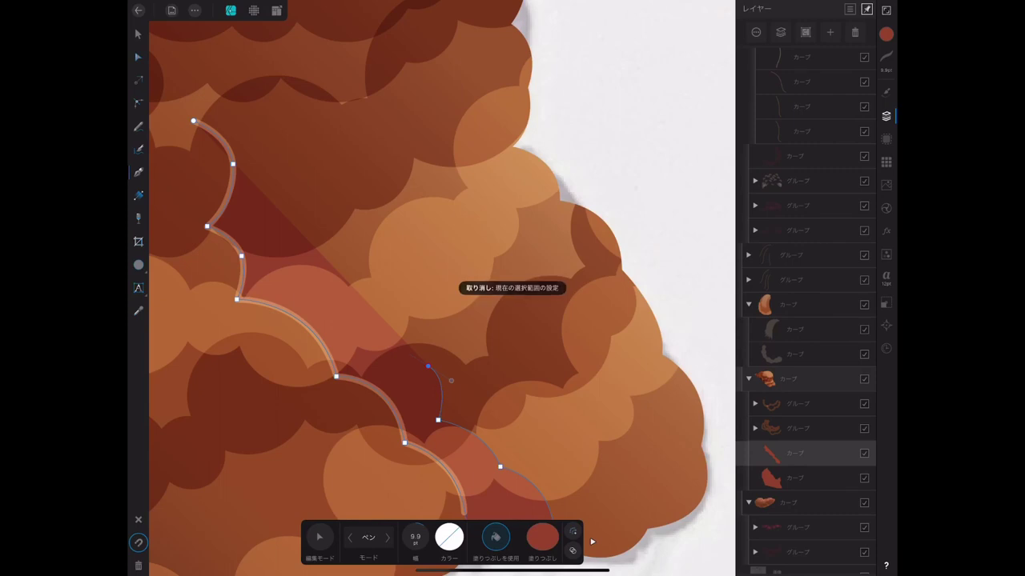
Carry the shading outline up-left along the curls to the chest and finish the shape
{"action": "left_click_drag", "start_coordinate": [352, 291], "coordinate": [335, 279]}
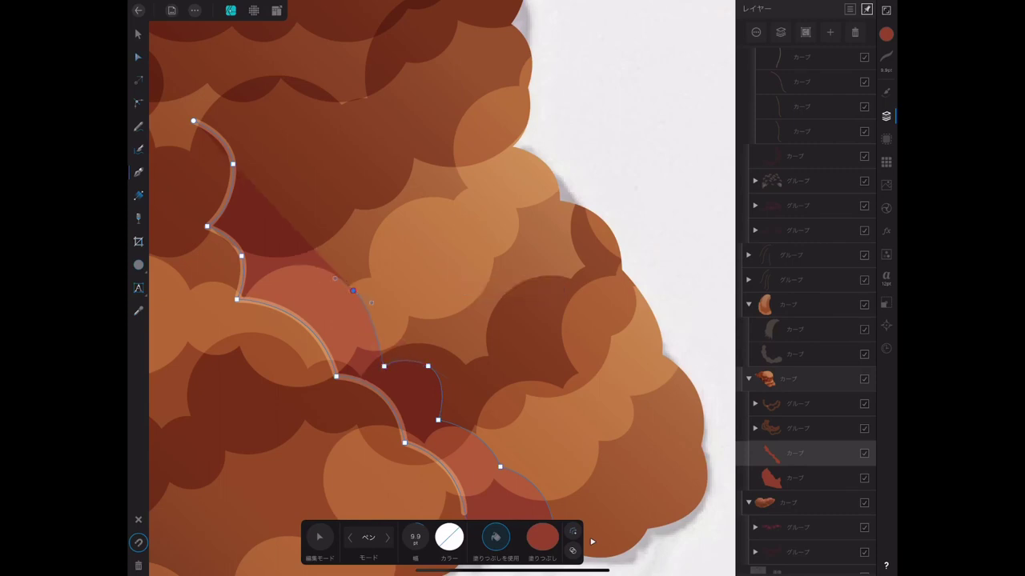
{"action": "left_click_drag", "start_coordinate": [312, 241], "coordinate": [273, 250]}
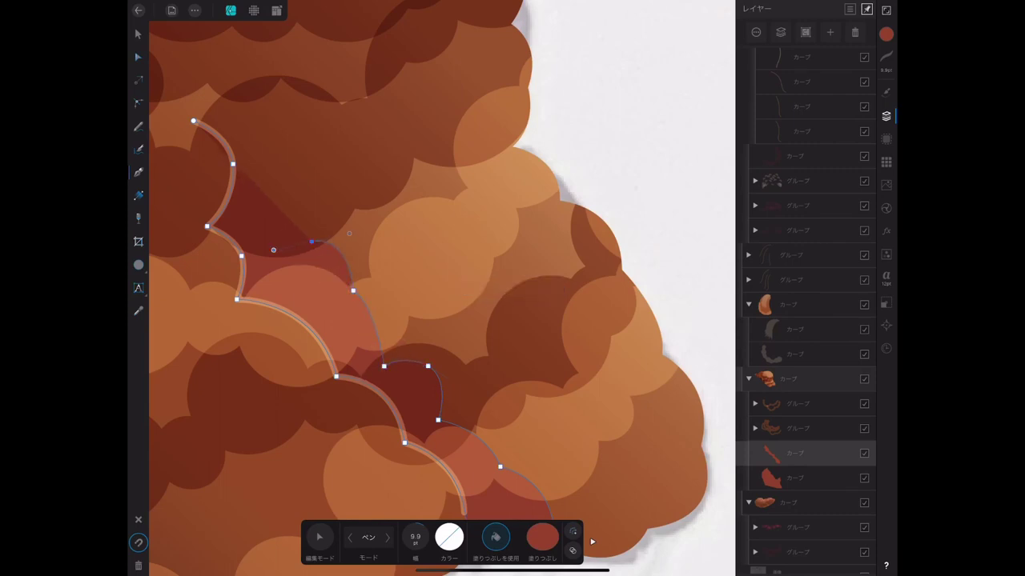
{"action": "left_click_drag", "start_coordinate": [270, 178], "coordinate": [240, 173]}
{"action": "left_click_drag", "start_coordinate": [260, 128], "coordinate": [231, 123]}
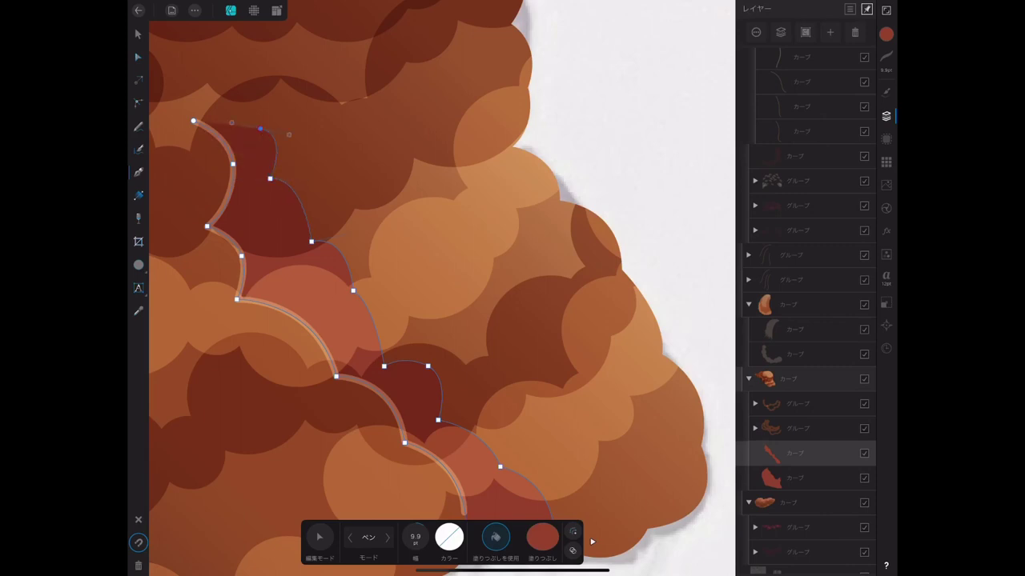
{"action": "scroll", "coordinate": [440, 288], "scroll_direction": "up", "scroll_amount": 3}
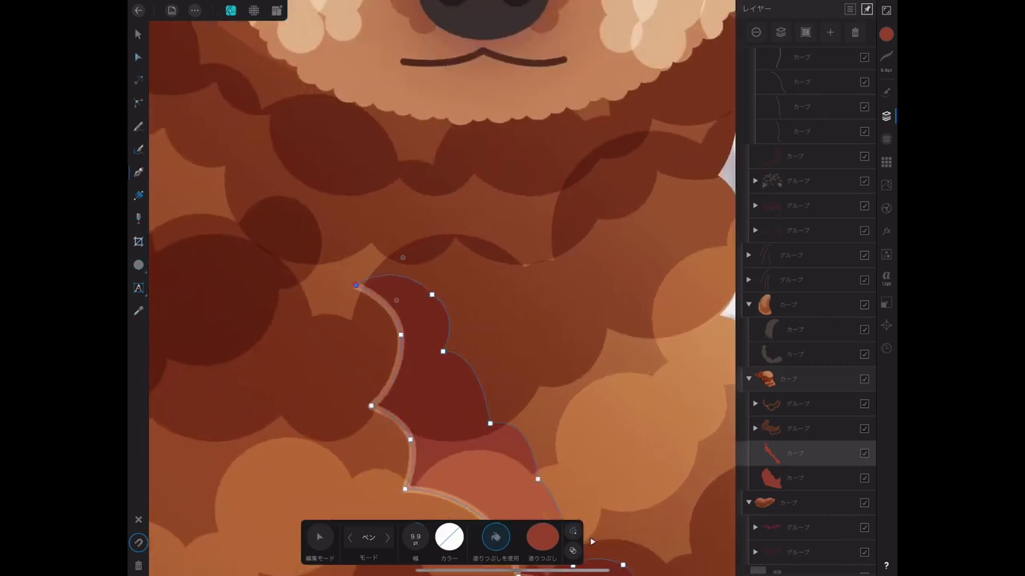
{"action": "left_click", "coordinate": [138, 33]}
{"action": "scroll", "coordinate": [440, 288], "scroll_direction": "down", "scroll_amount": 5}
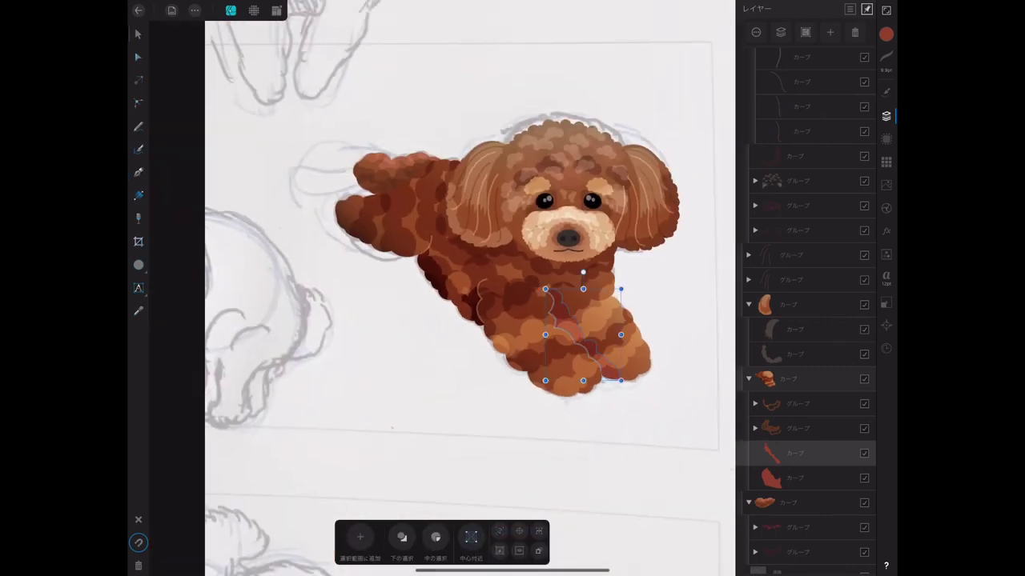
Set the new chest shading shape's blend mode to Multiply
{"action": "left_click", "coordinate": [137, 57]}
{"action": "left_click", "coordinate": [805, 94]}
{"action": "left_click", "coordinate": [681, 64]}
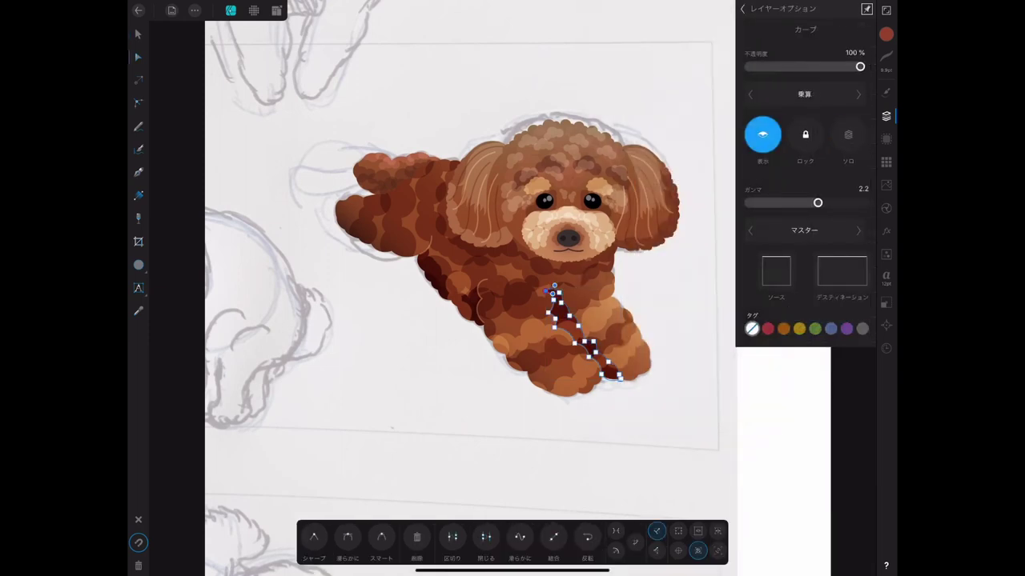
{"action": "left_click", "coordinate": [743, 9]}
Select the neighbouring shading shape and shift its bottom corner node slightly right
{"action": "left_click", "coordinate": [801, 478]}
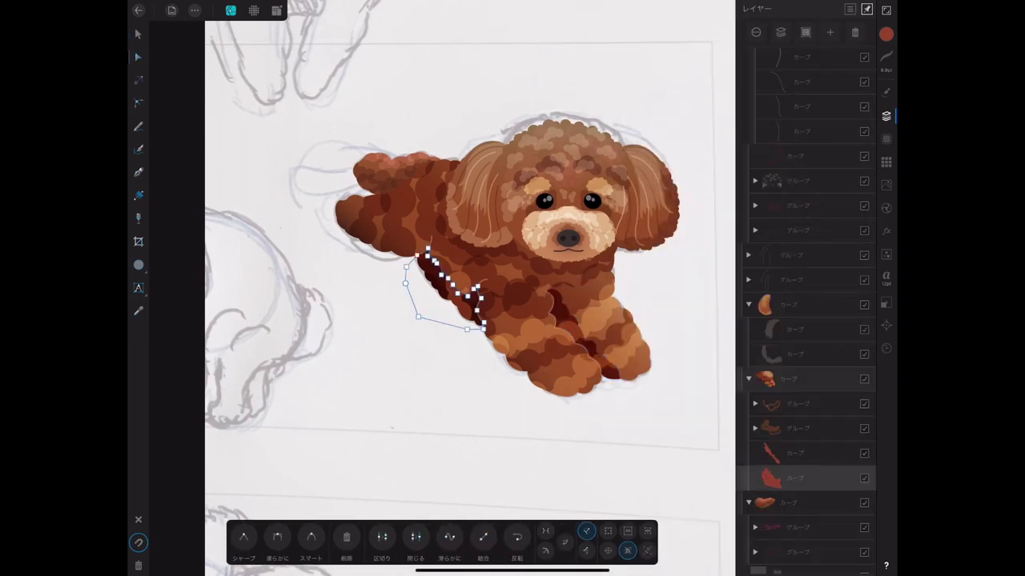
{"action": "scroll", "coordinate": [470, 288], "scroll_direction": "down", "scroll_amount": 3}
{"action": "scroll", "coordinate": [448, 280], "scroll_direction": "up", "scroll_amount": 3}
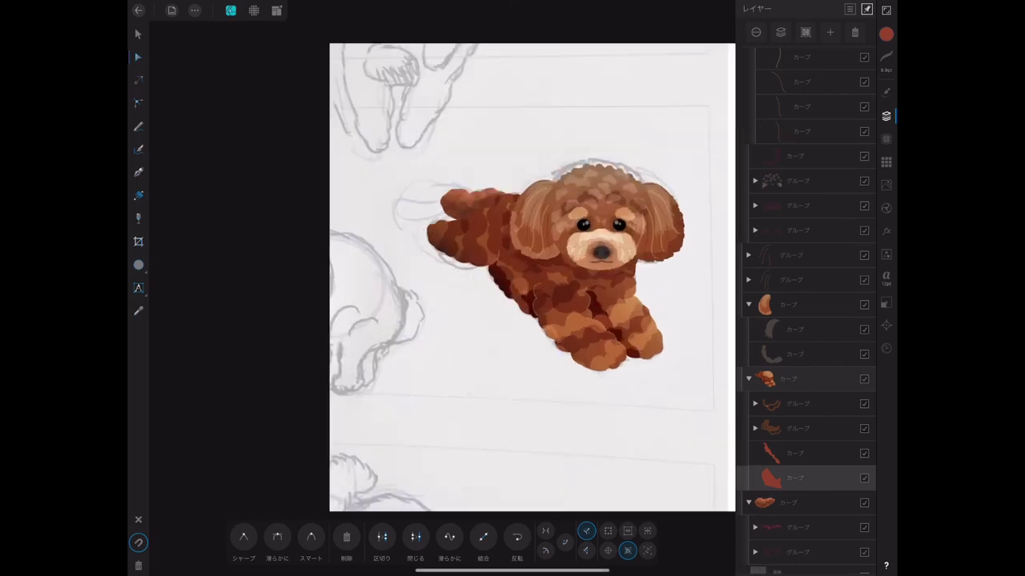
{"action": "scroll", "coordinate": [448, 280], "scroll_direction": "up", "scroll_amount": 3}
{"action": "scroll", "coordinate": [448, 280], "scroll_direction": "up", "scroll_amount": 5}
{"action": "scroll", "coordinate": [360, 240], "scroll_direction": "up", "scroll_amount": 3}
{"action": "scroll", "coordinate": [361, 240], "scroll_direction": "up", "scroll_amount": 2}
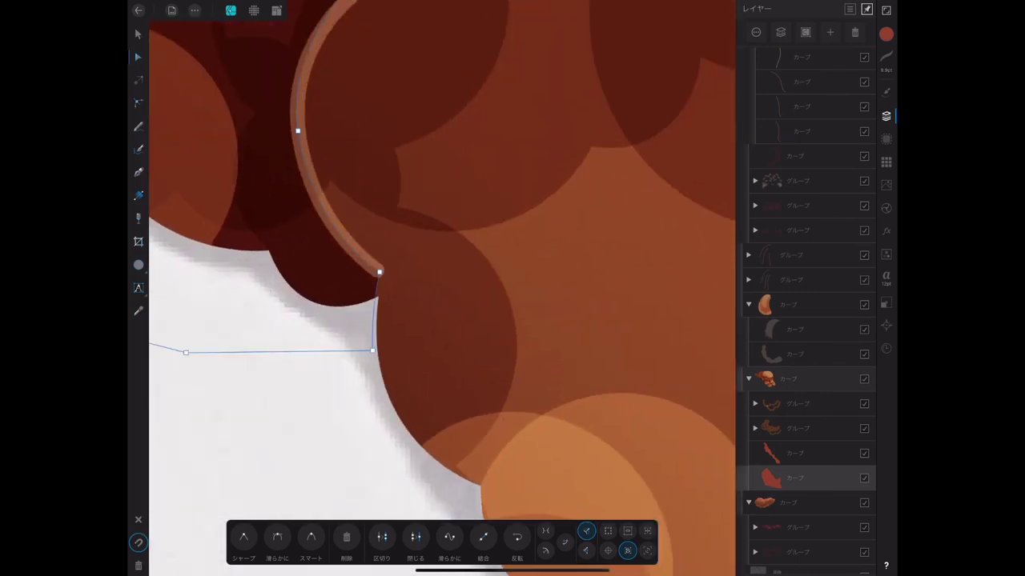
{"action": "left_click_drag", "start_coordinate": [372, 350], "coordinate": [376, 351]}
{"action": "left_click", "coordinate": [380, 271]}
Select the chest shading curve and move one of its nodes to reshape it
{"action": "scroll", "coordinate": [441, 288], "scroll_direction": "down", "scroll_amount": 3}
{"action": "scroll", "coordinate": [440, 288], "scroll_direction": "up", "scroll_amount": 3}
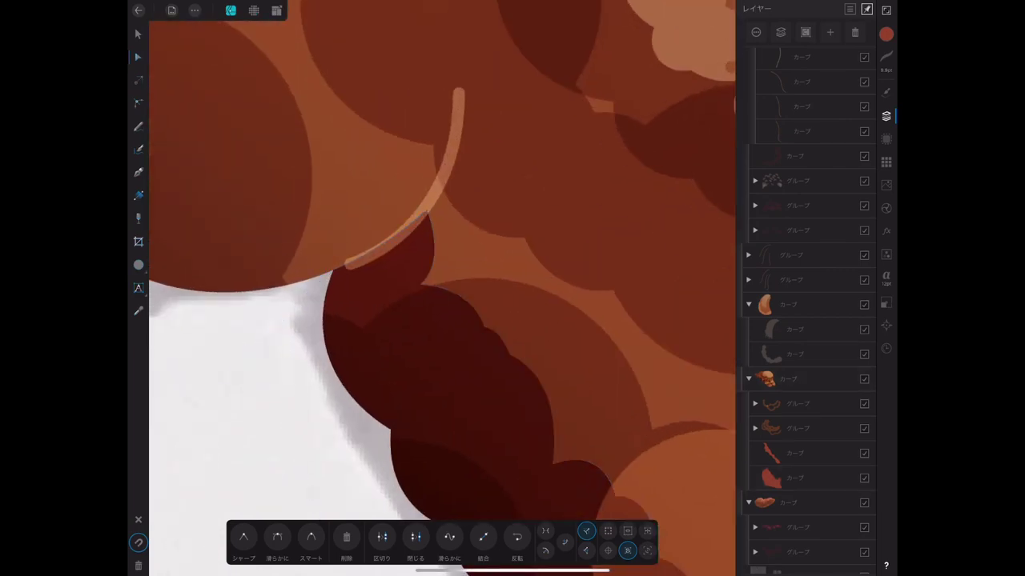
{"action": "scroll", "coordinate": [440, 288], "scroll_direction": "up", "scroll_amount": 2}
{"action": "scroll", "coordinate": [440, 288], "scroll_direction": "down", "scroll_amount": 3}
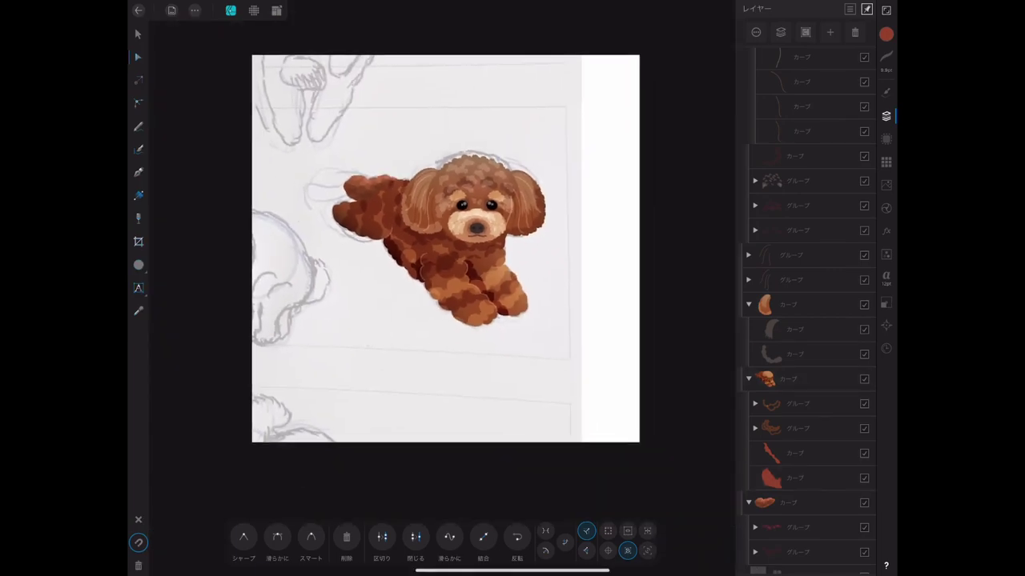
{"action": "scroll", "coordinate": [441, 288], "scroll_direction": "up", "scroll_amount": 5}
{"action": "left_click", "coordinate": [360, 240]}
{"action": "left_click_drag", "start_coordinate": [408, 283], "coordinate": [442, 295]}
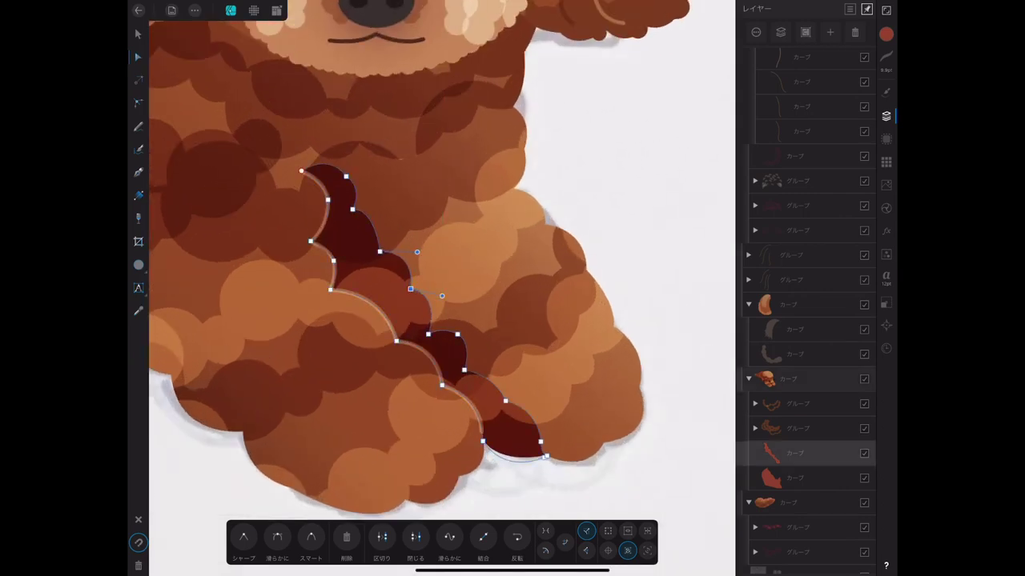
{"action": "scroll", "coordinate": [440, 288], "scroll_direction": "up", "scroll_amount": 5}
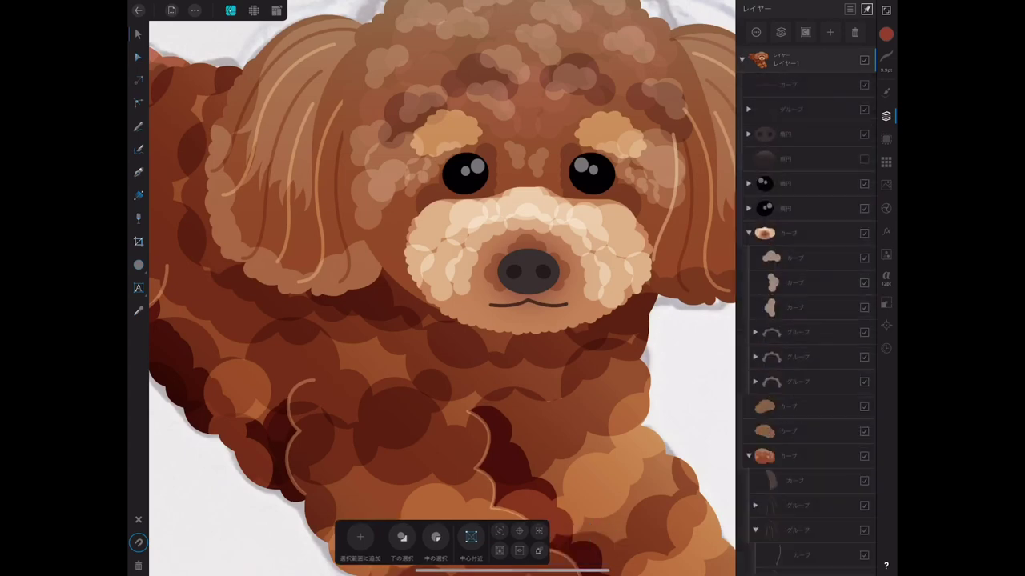
Lay a vertical gradient fill across the poodle's nose
{"action": "left_click", "coordinate": [528, 273]}
{"action": "scroll", "coordinate": [528, 272], "scroll_direction": "up", "scroll_amount": 5}
{"action": "left_click", "coordinate": [138, 195]}
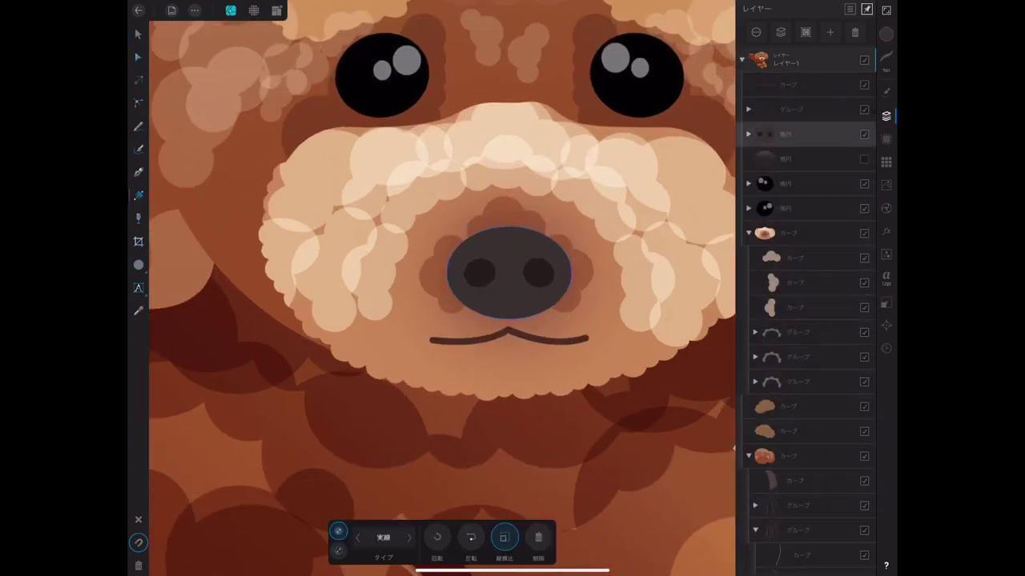
{"action": "left_click_drag", "start_coordinate": [508, 247], "coordinate": [508, 297]}
{"action": "left_click_drag", "start_coordinate": [508, 232], "coordinate": [508, 314]}
Darken the nose gradient stop to deep brown, raise its top end, and close the layers list
{"action": "left_click", "coordinate": [886, 33]}
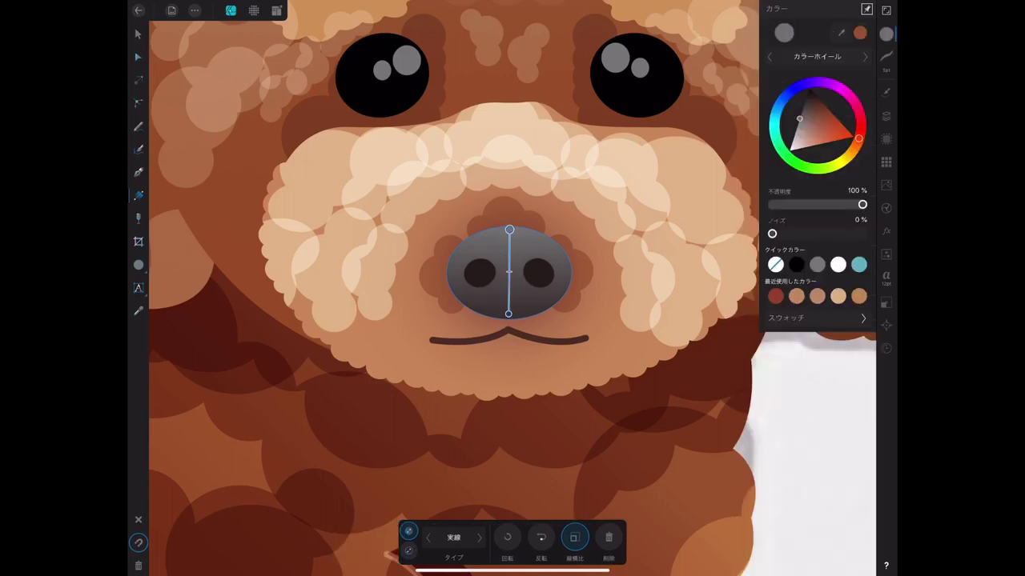
{"action": "left_click_drag", "start_coordinate": [798, 119], "coordinate": [810, 97]}
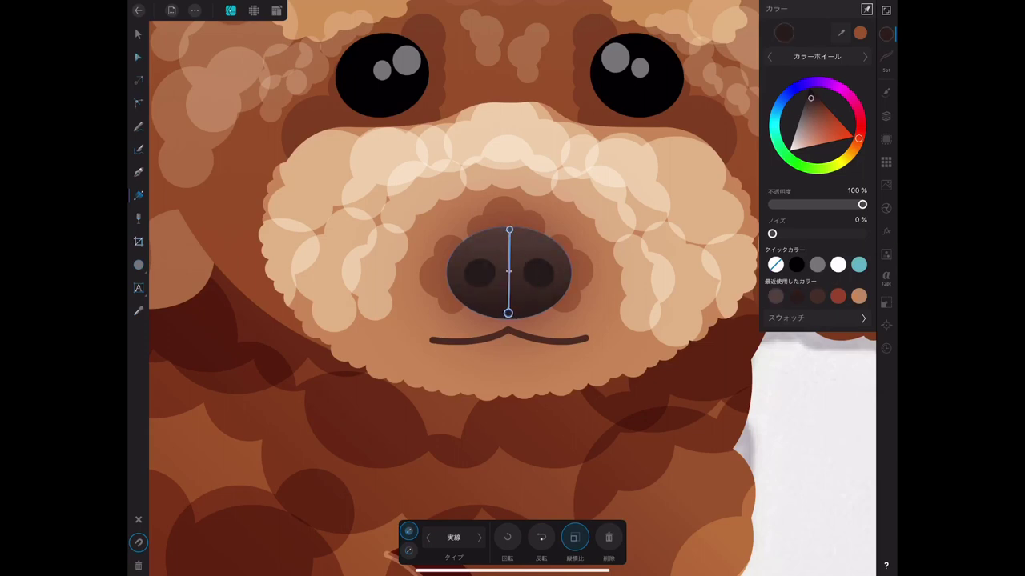
{"action": "left_click_drag", "start_coordinate": [509, 229], "coordinate": [508, 223]}
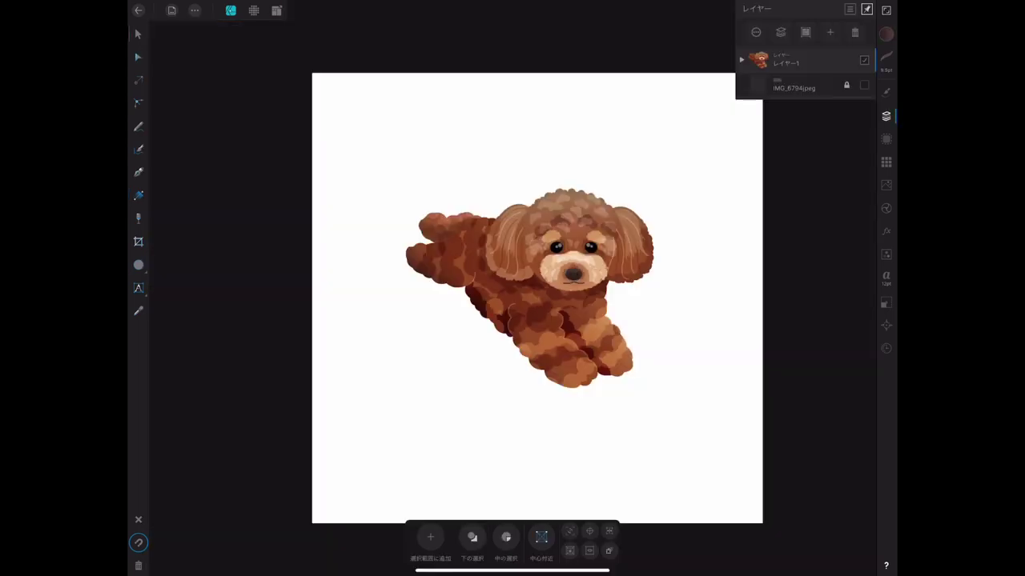
{"action": "left_click", "coordinate": [885, 116]}
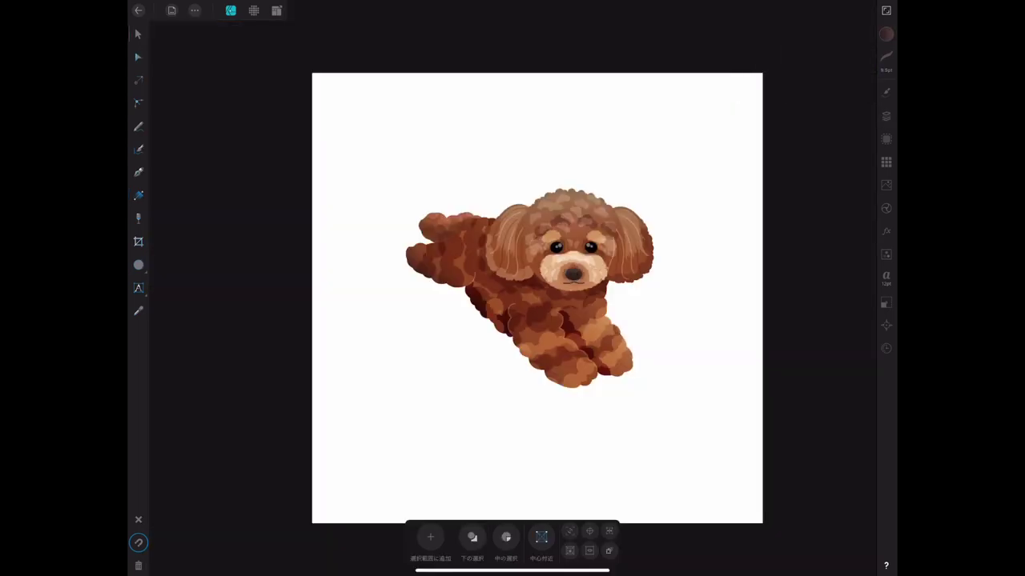